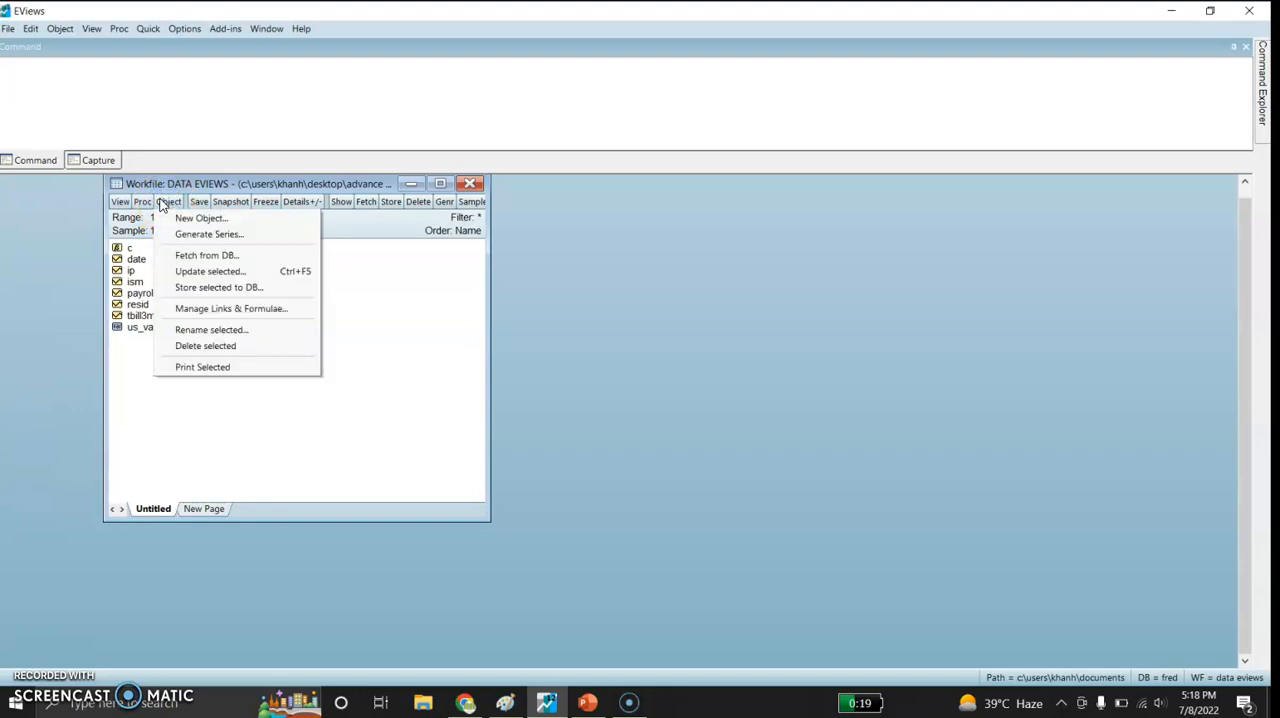
# - Create a new VAR object named US_VAR in the workfile
pyautogui.click(143, 202)
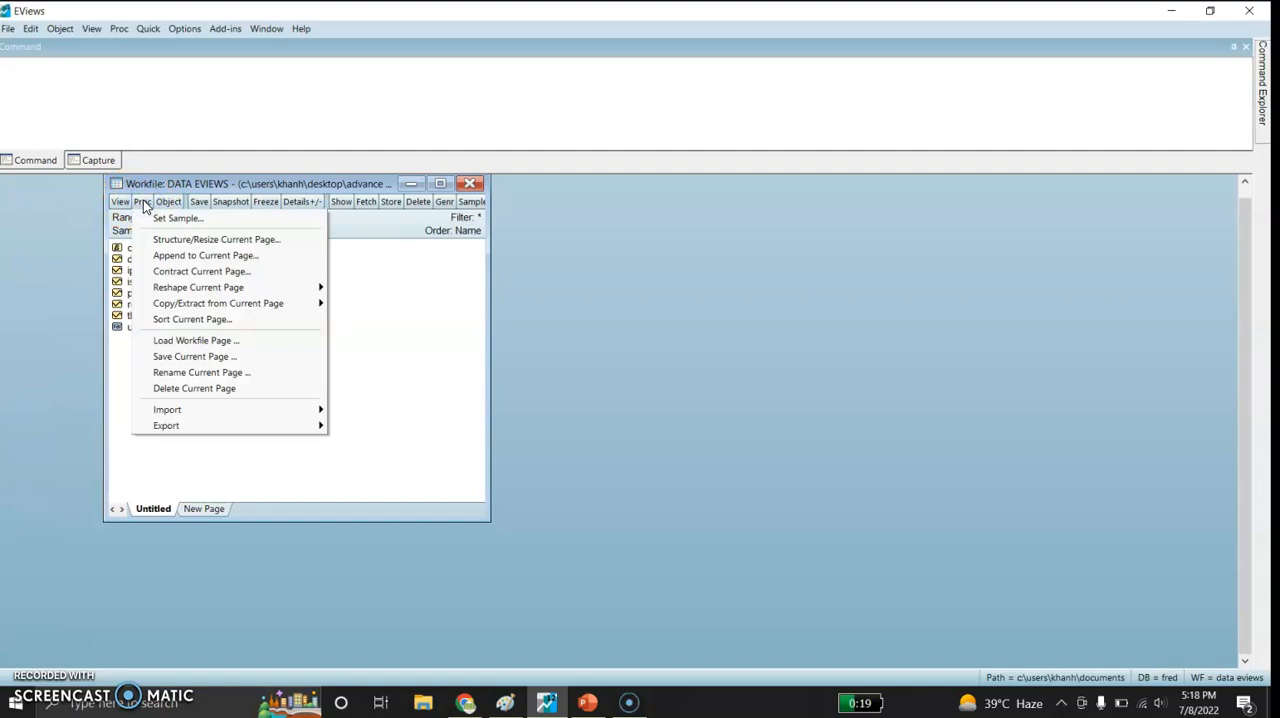
pyautogui.click(168, 203)
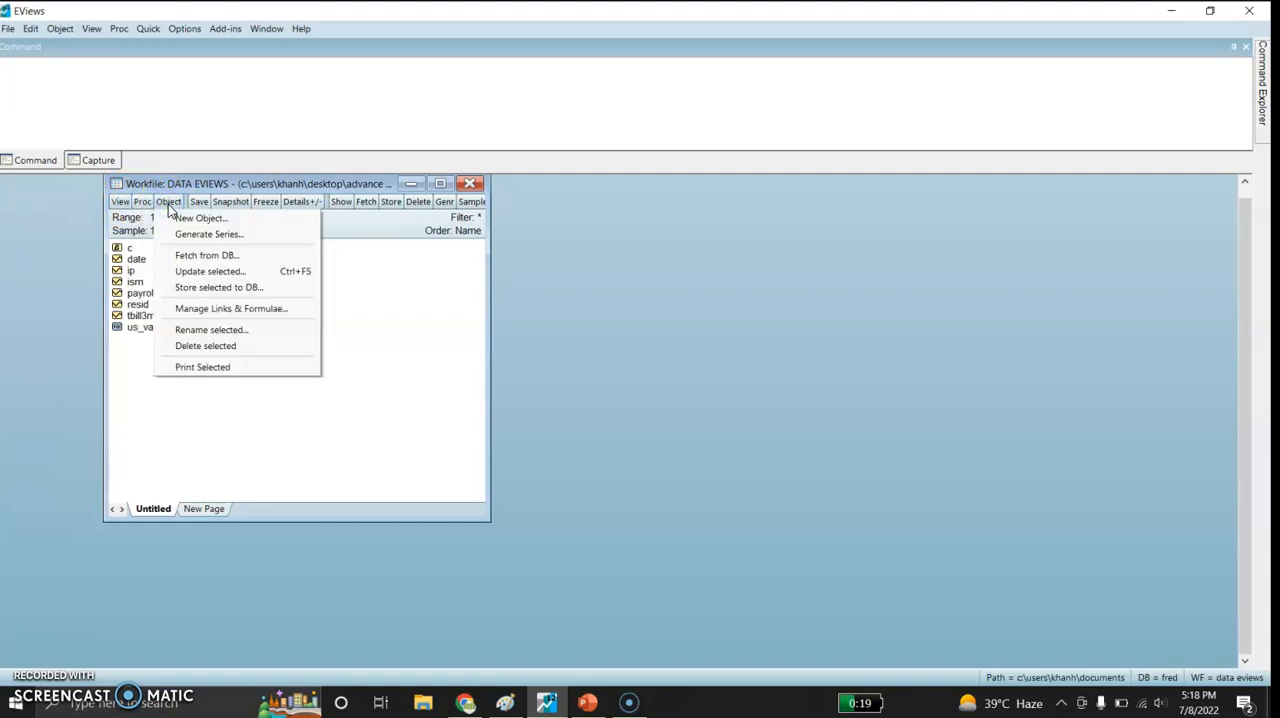
pyautogui.click(193, 219)
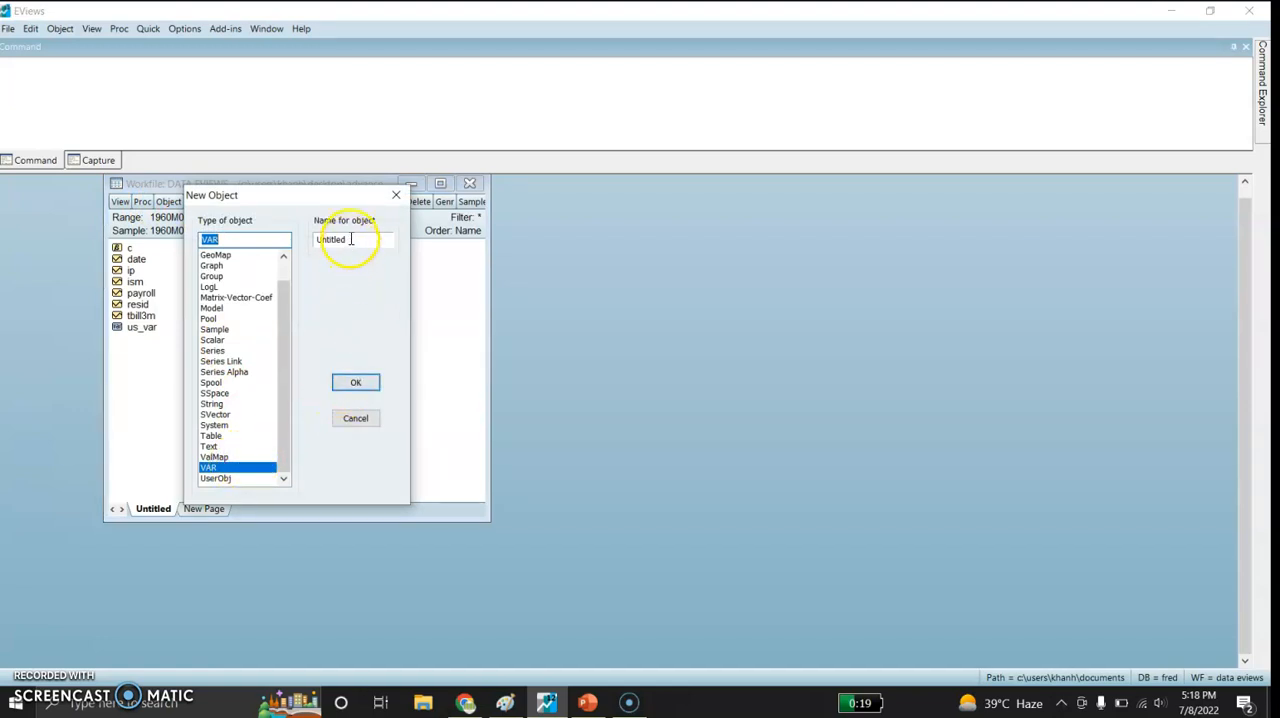
pyautogui.moveTo(351, 239); pyautogui.dragTo(314, 240)
pyautogui.write('US_VAR')
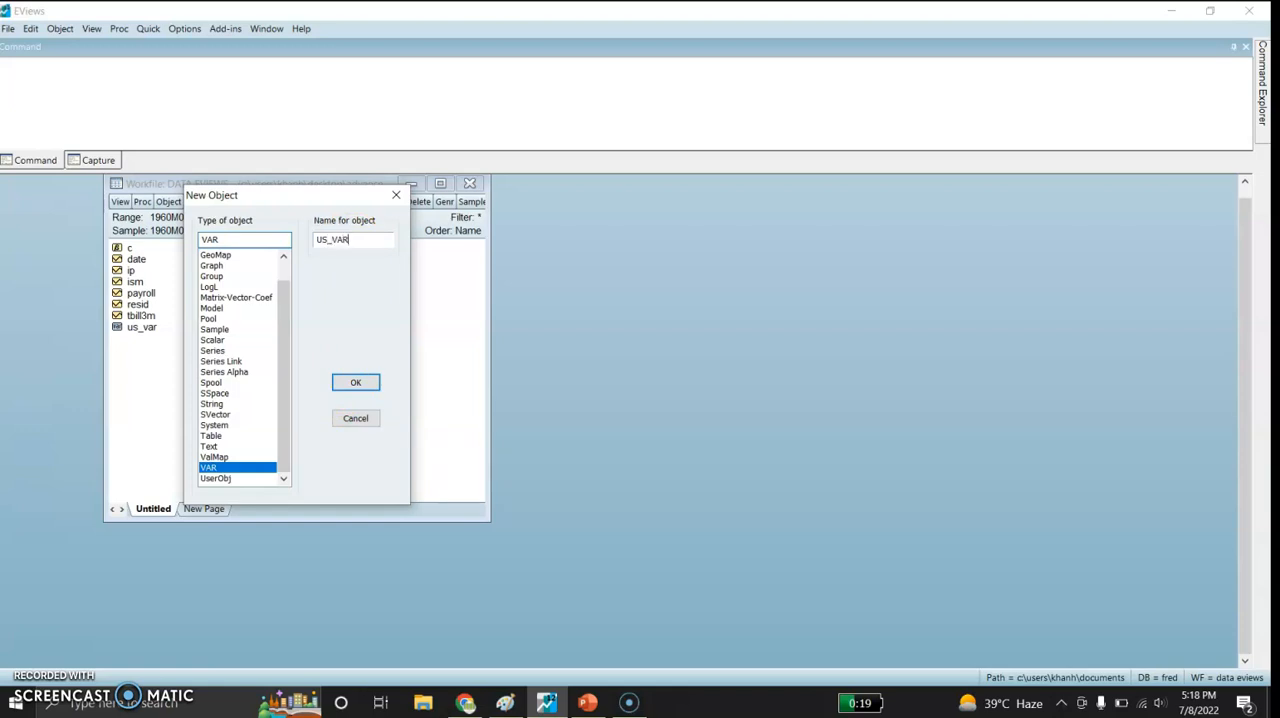
pyautogui.click(352, 384)
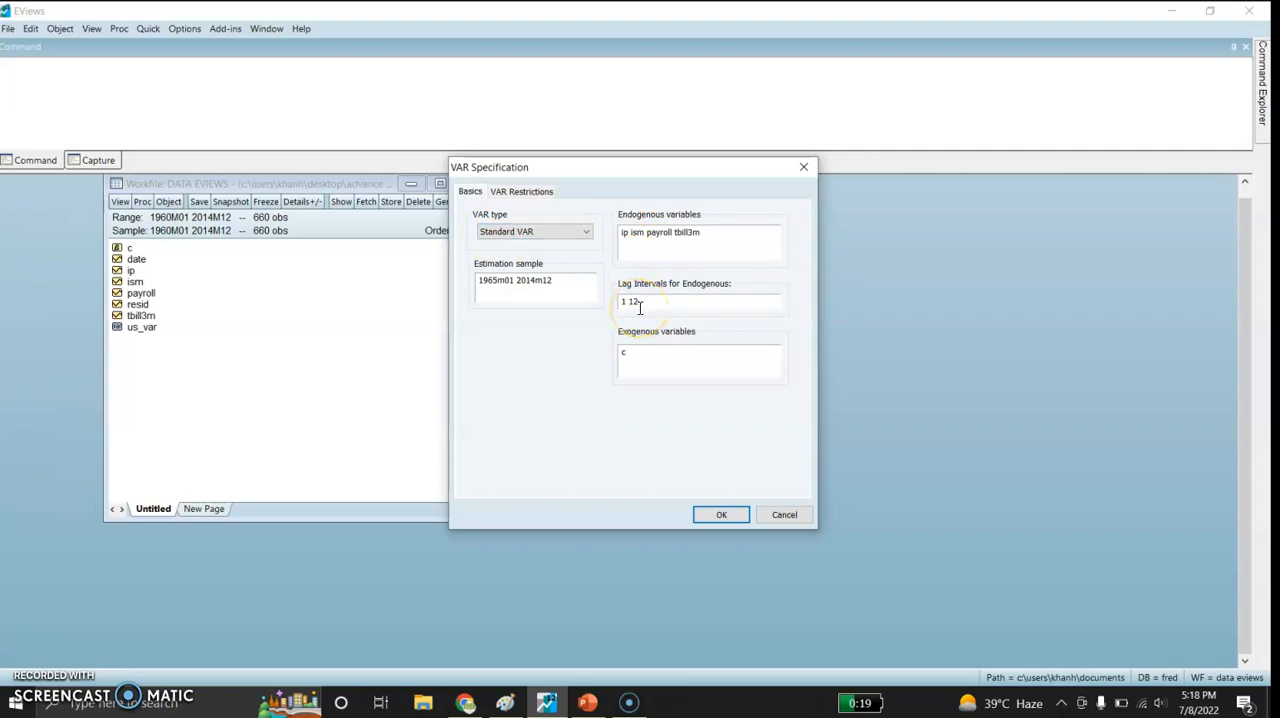
# - Estimate a standard VAR of ip, ism, payroll and tbill3m with lags 1 12, sample 1965m01 2014m12 and exogenous c, and review its output
pyautogui.click(635, 350)
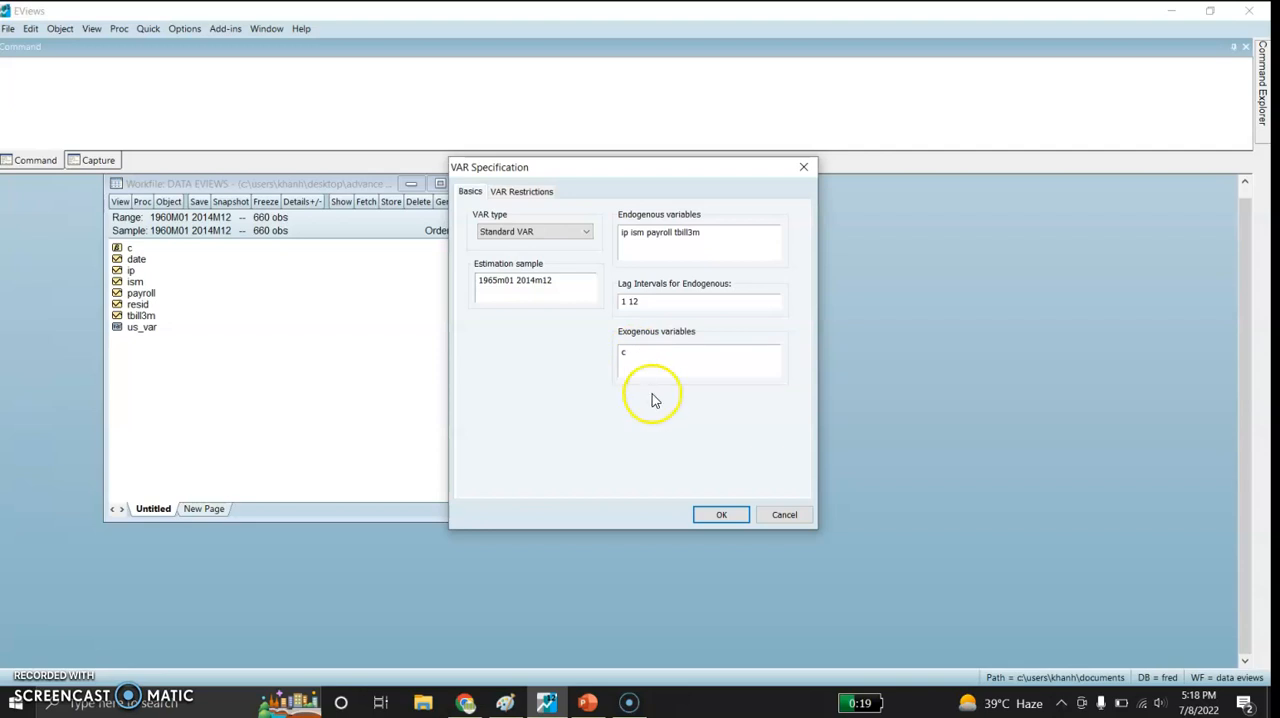
pyautogui.click(723, 515)
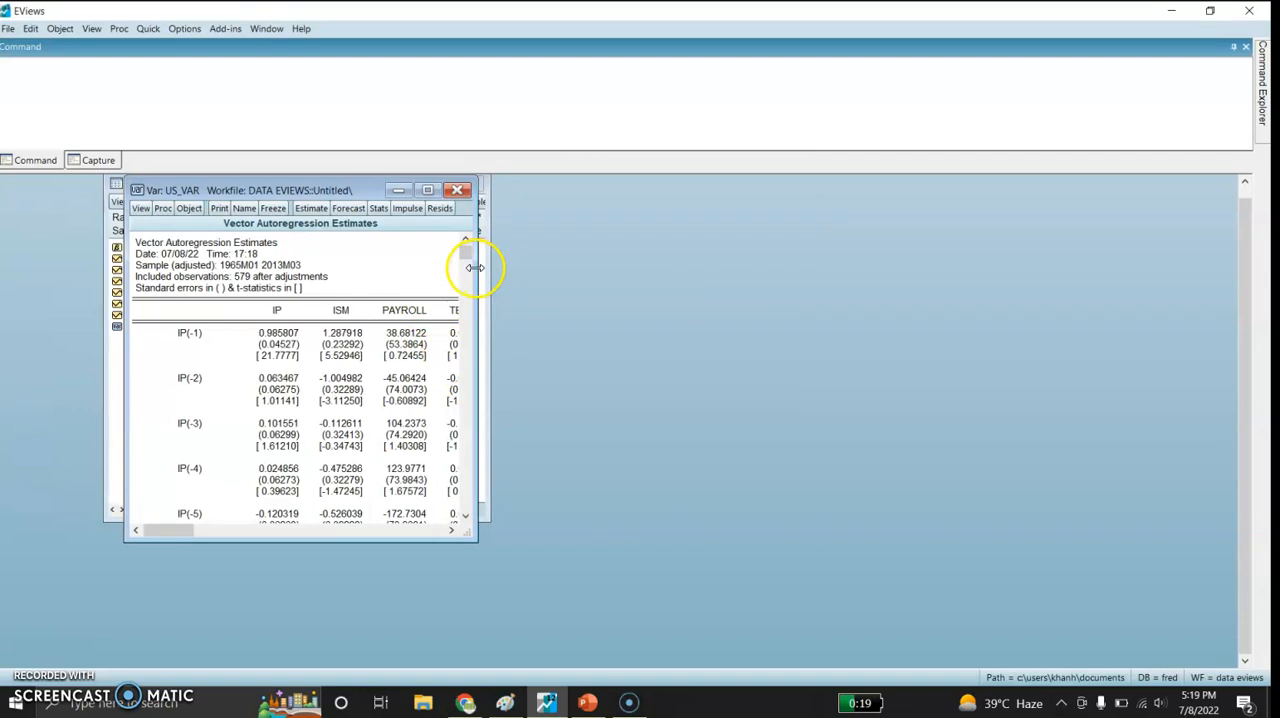
pyautogui.moveTo(476, 265); pyautogui.dragTo(636, 270)
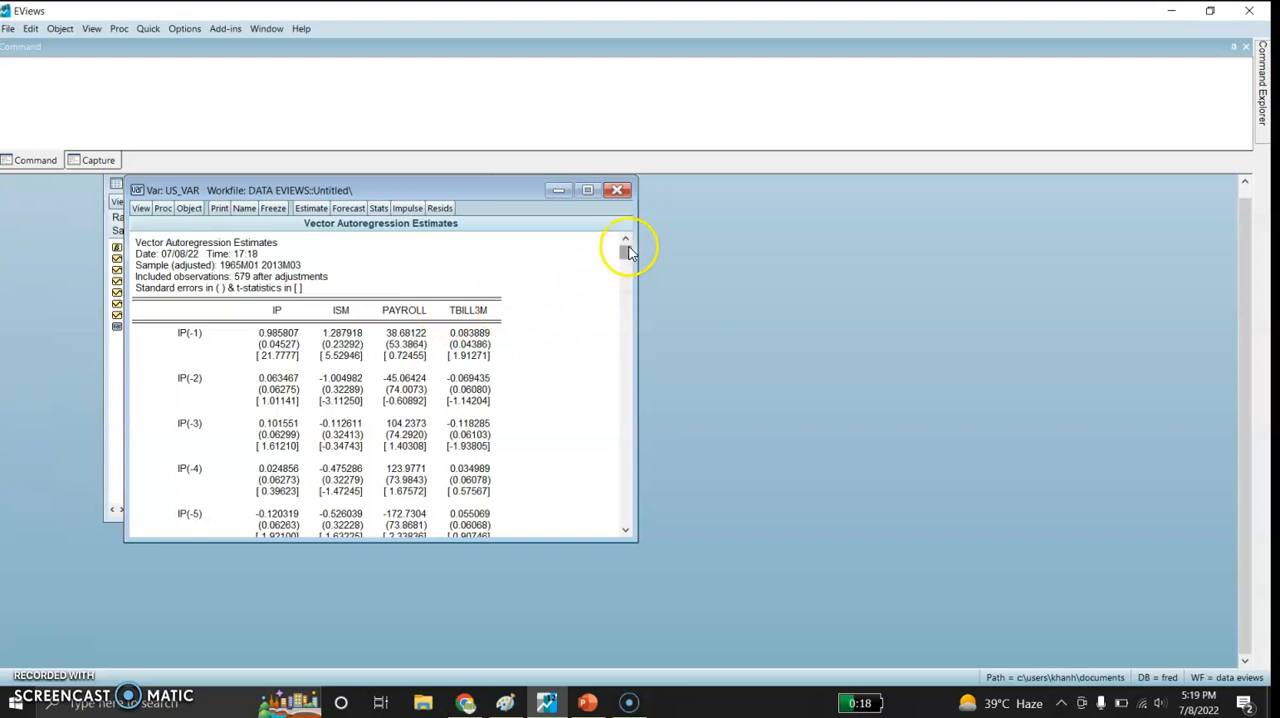
pyautogui.moveTo(625, 252); pyautogui.dragTo(628, 513)
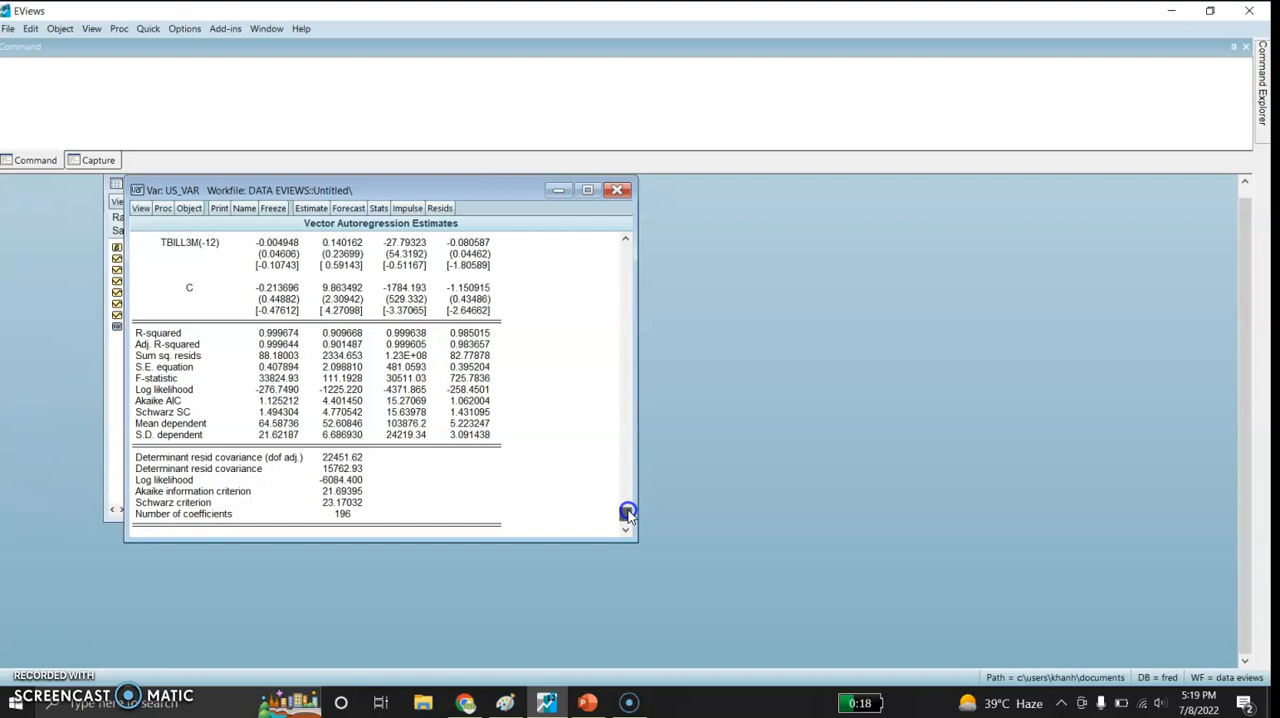
pyautogui.moveTo(627, 513); pyautogui.dragTo(586, 234)
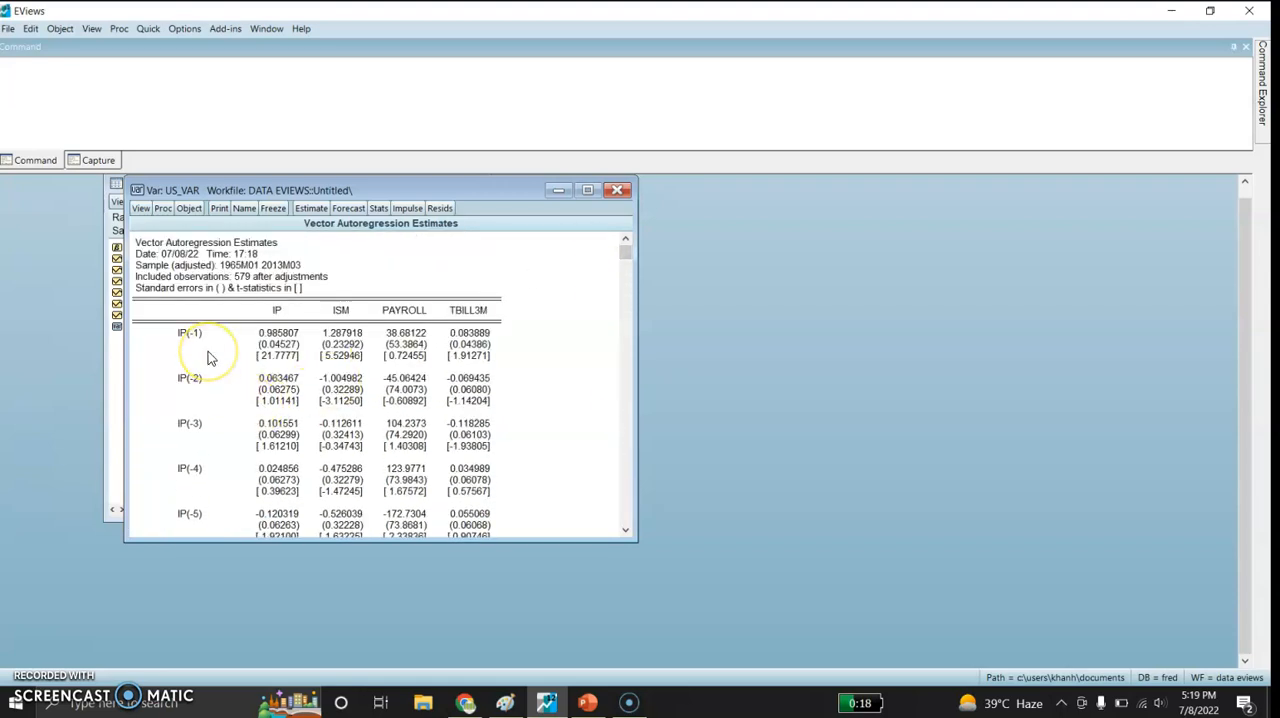
# - Run the lag length criteria test on the US_VAR model with 12 lags included
pyautogui.click(140, 209)
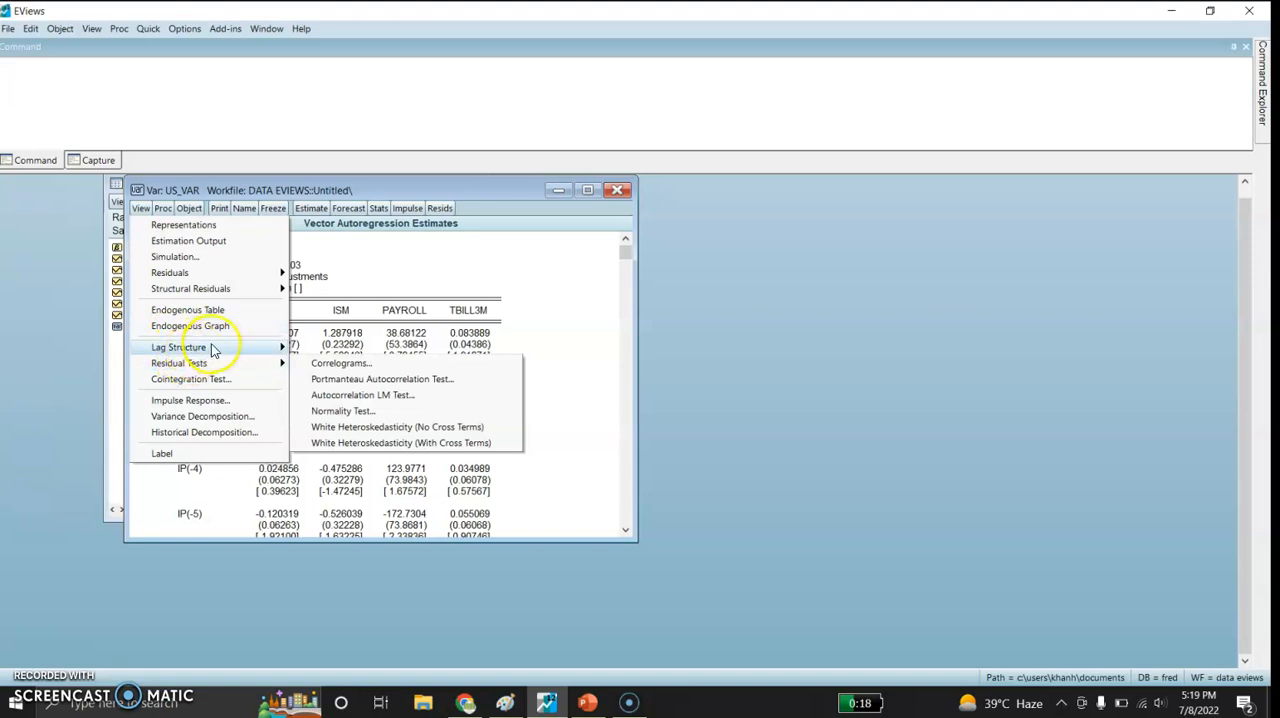
pyautogui.moveTo(253, 350)
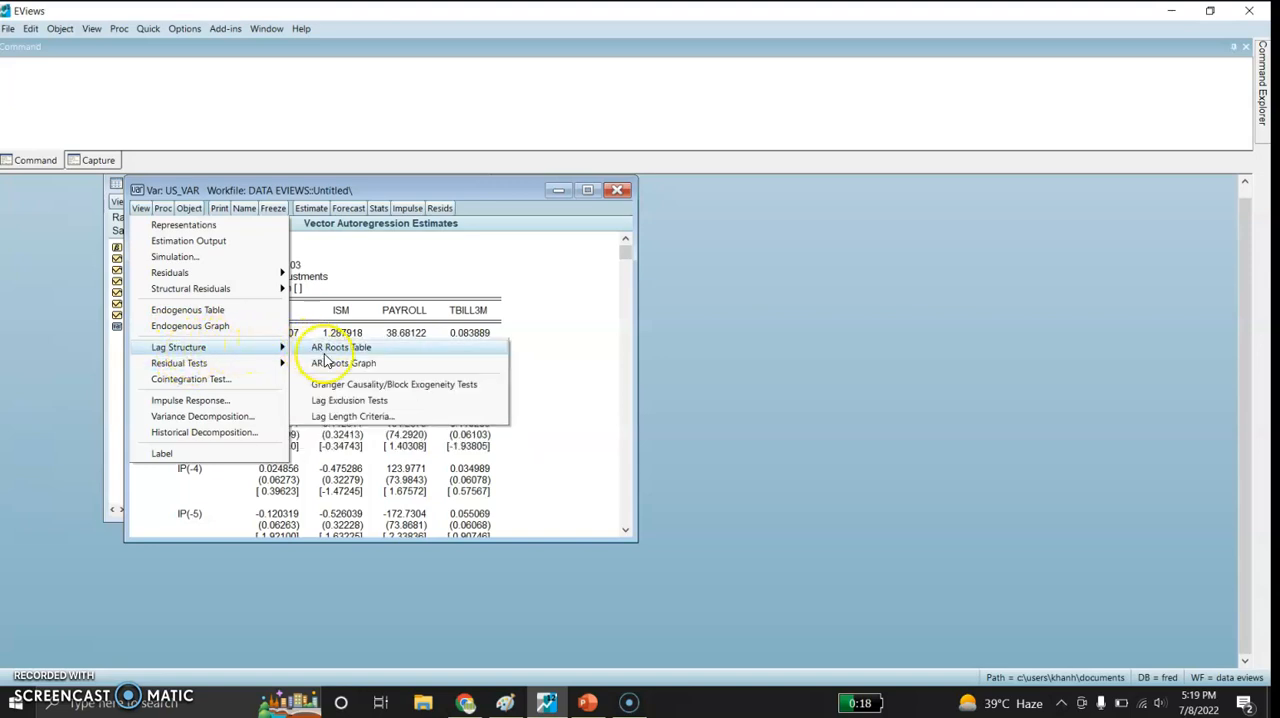
pyautogui.click(349, 416)
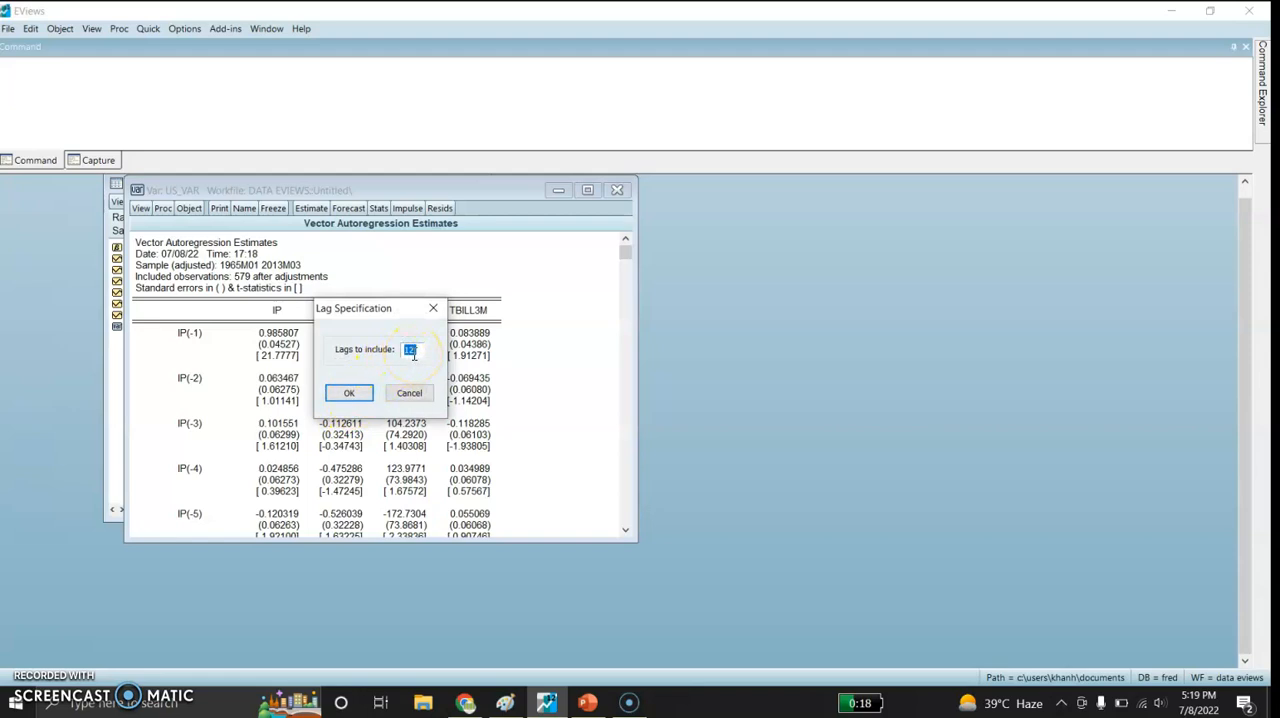
pyautogui.click(350, 394)
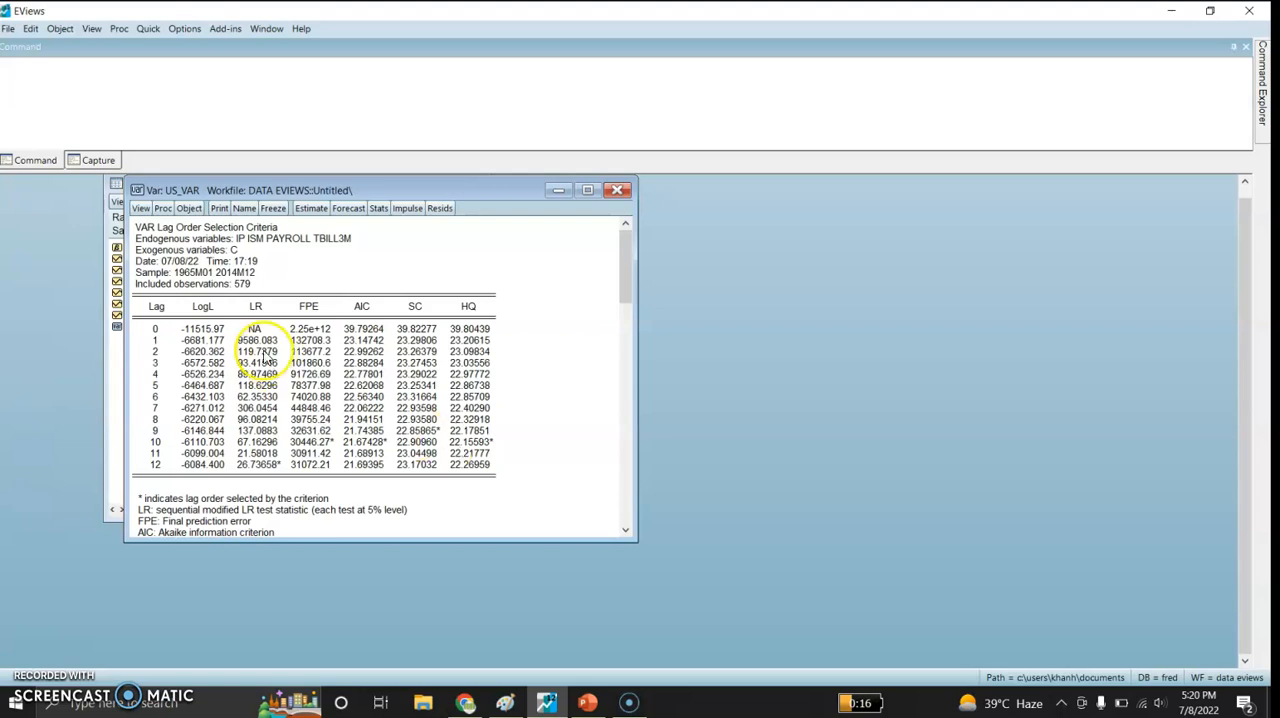
# - Start a new VAR estimation with ip, ism, payroll and tbill3m as the endogenous variables
pyautogui.click(150, 30)
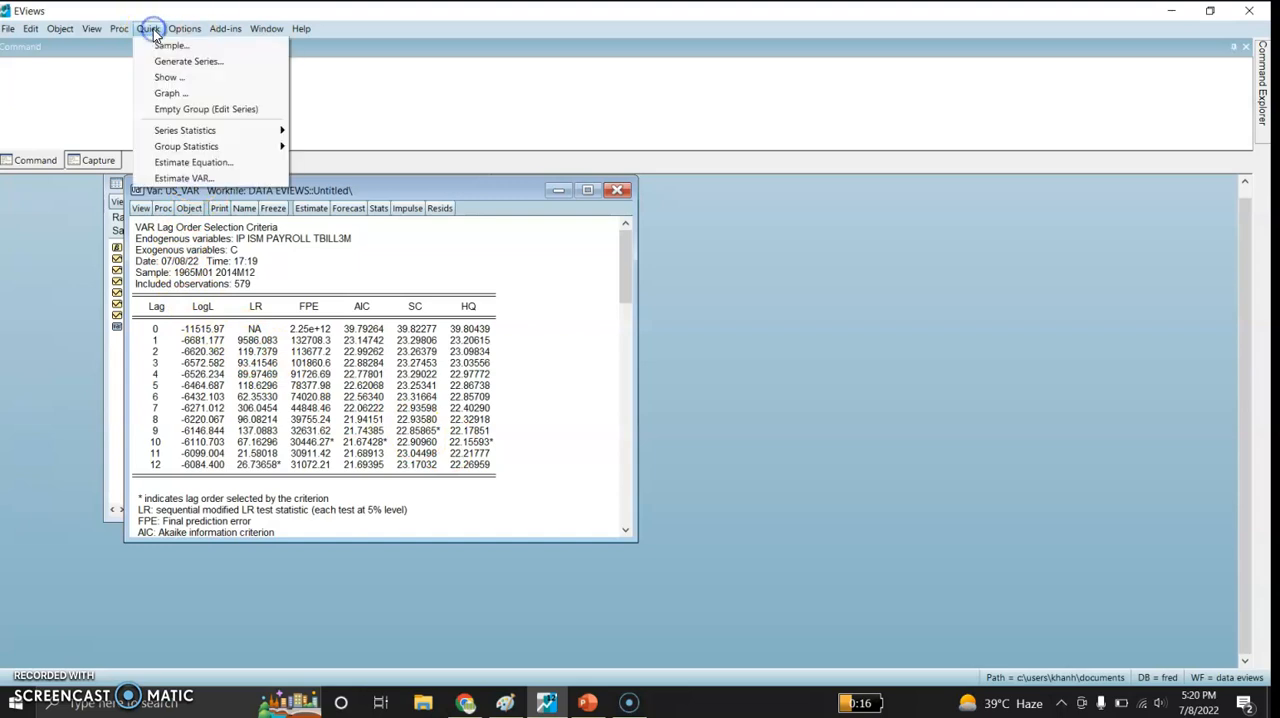
pyautogui.click(190, 178)
pyautogui.click(640, 240)
pyautogui.write('ip ')
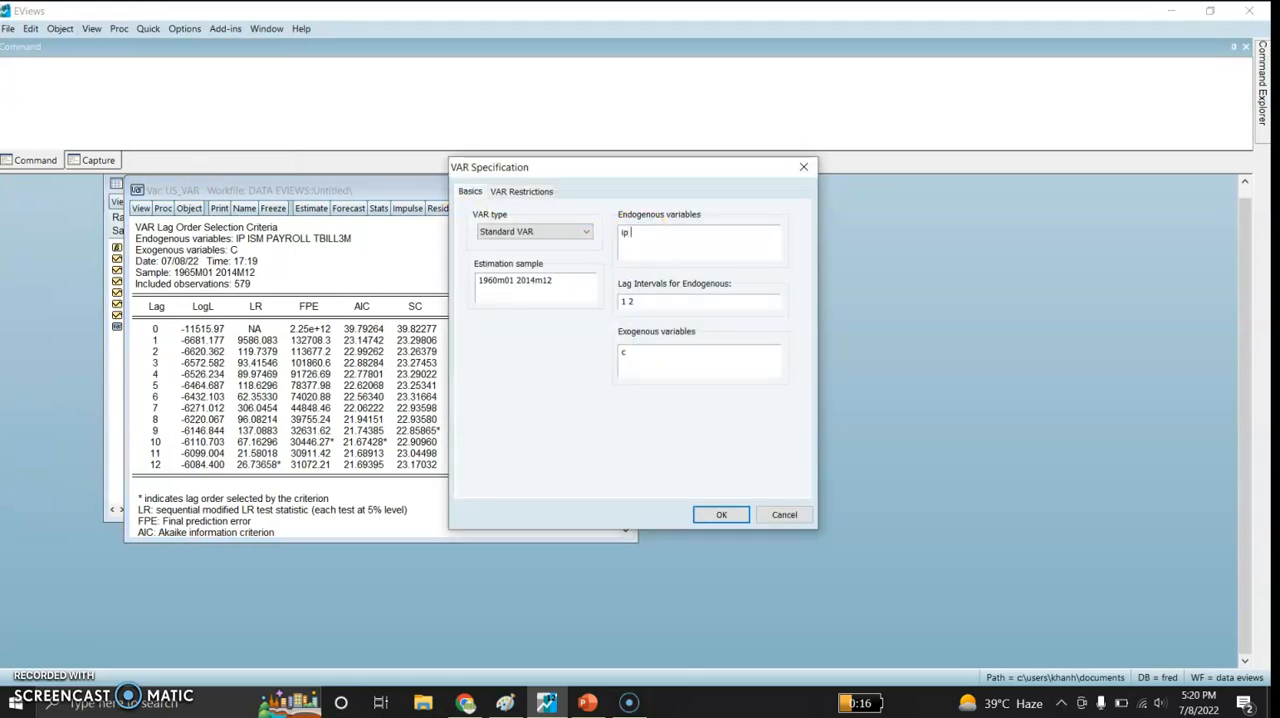
pyautogui.write('ism payroll tbill3m')
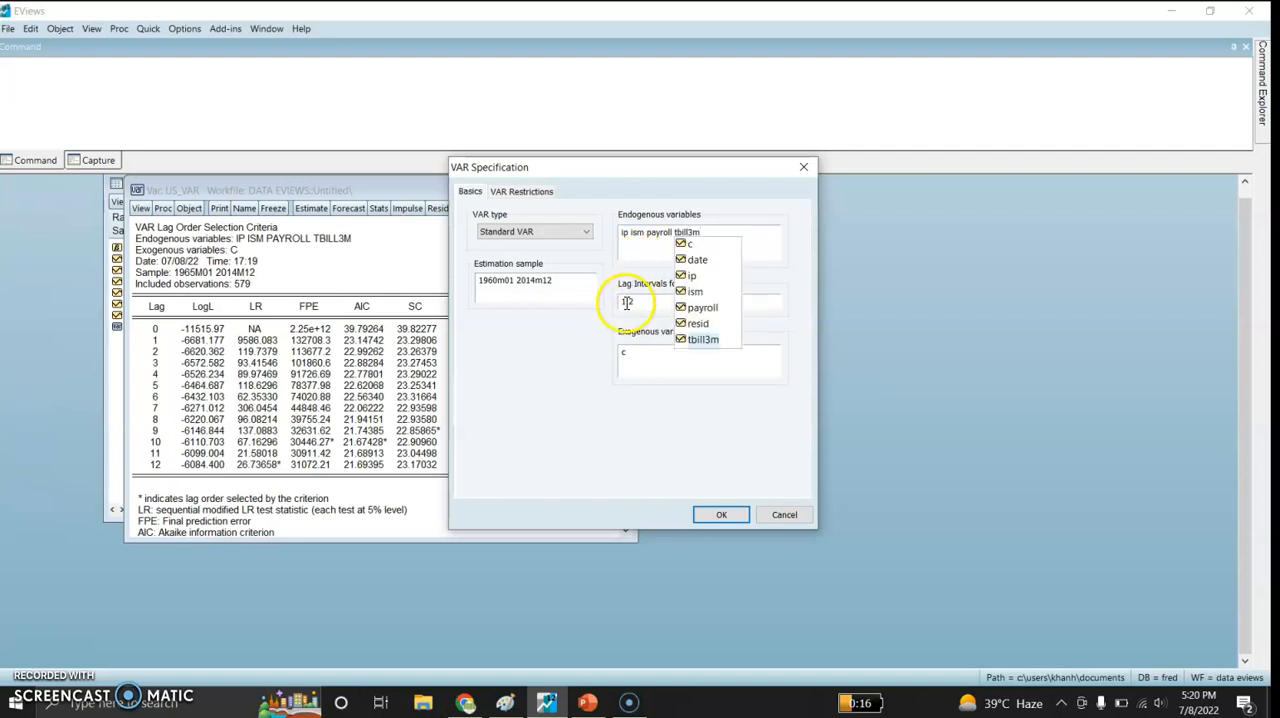
# - Set the lag intervals for the endogenous variables to 1 10 and estimate the VAR
pyautogui.moveTo(628, 302); pyautogui.dragTo(636, 303)
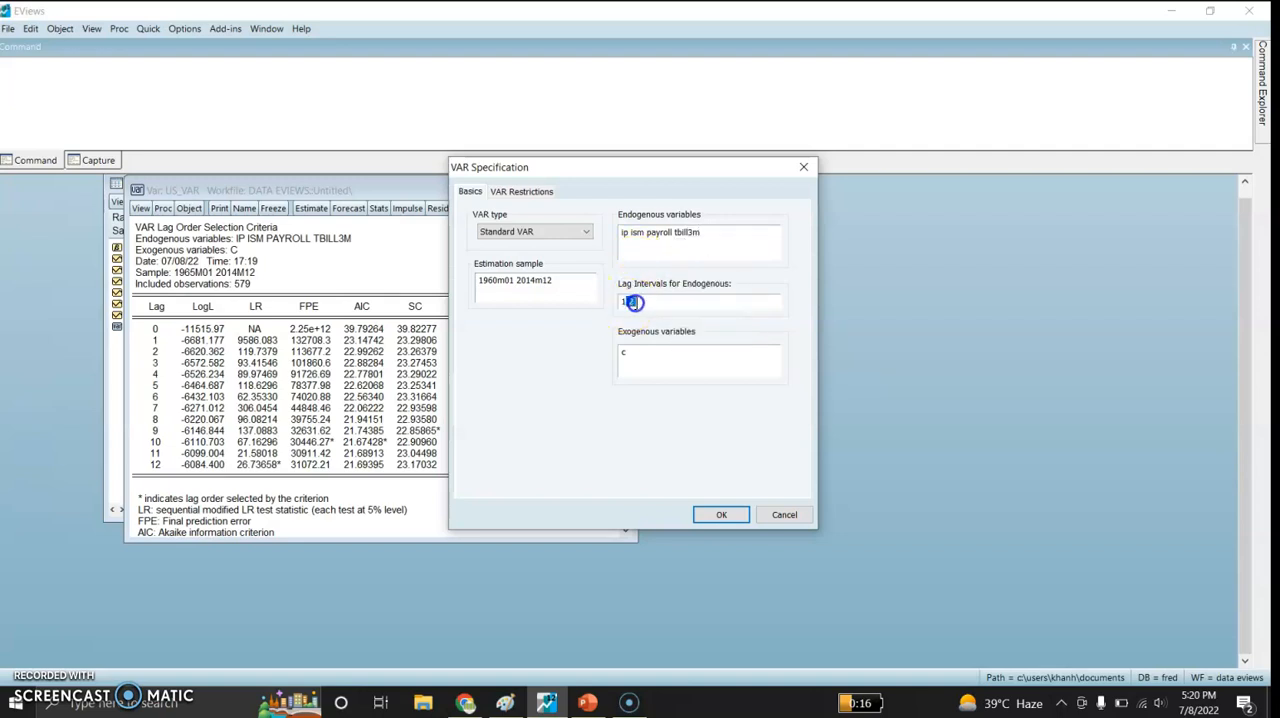
pyautogui.write('10')
pyautogui.click(635, 302)
pyautogui.click(643, 301)
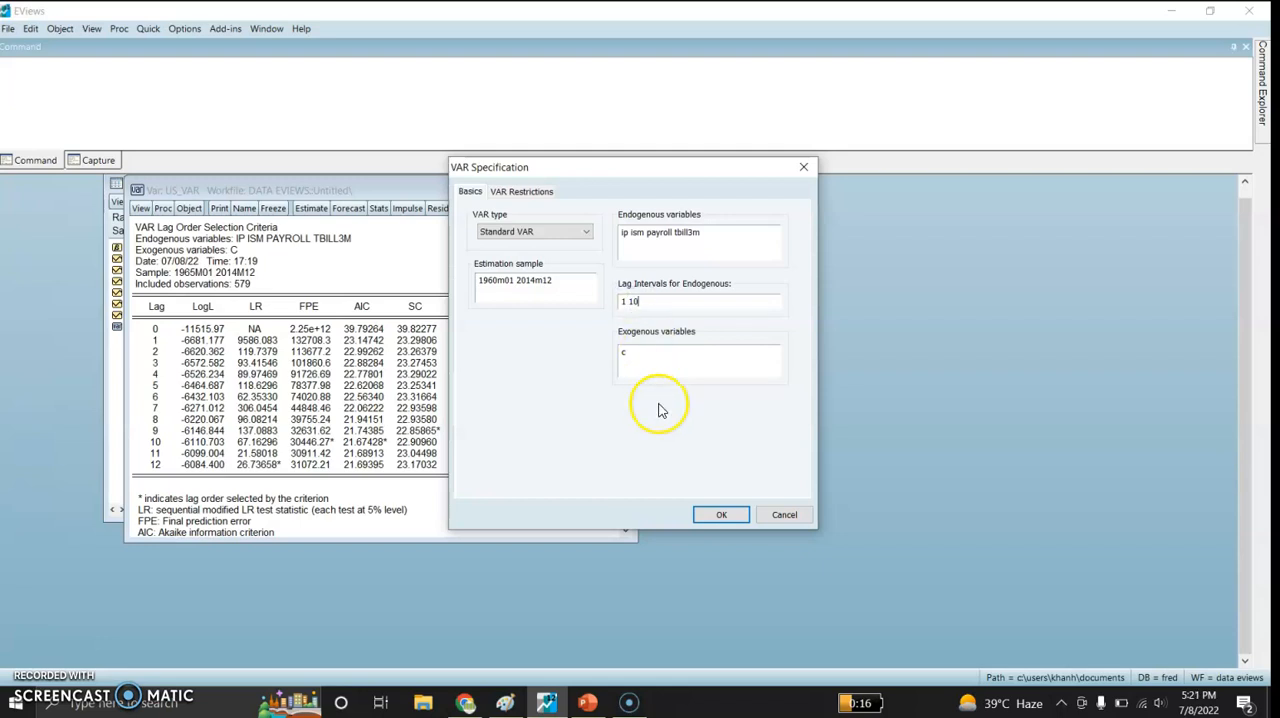
pyautogui.click(710, 516)
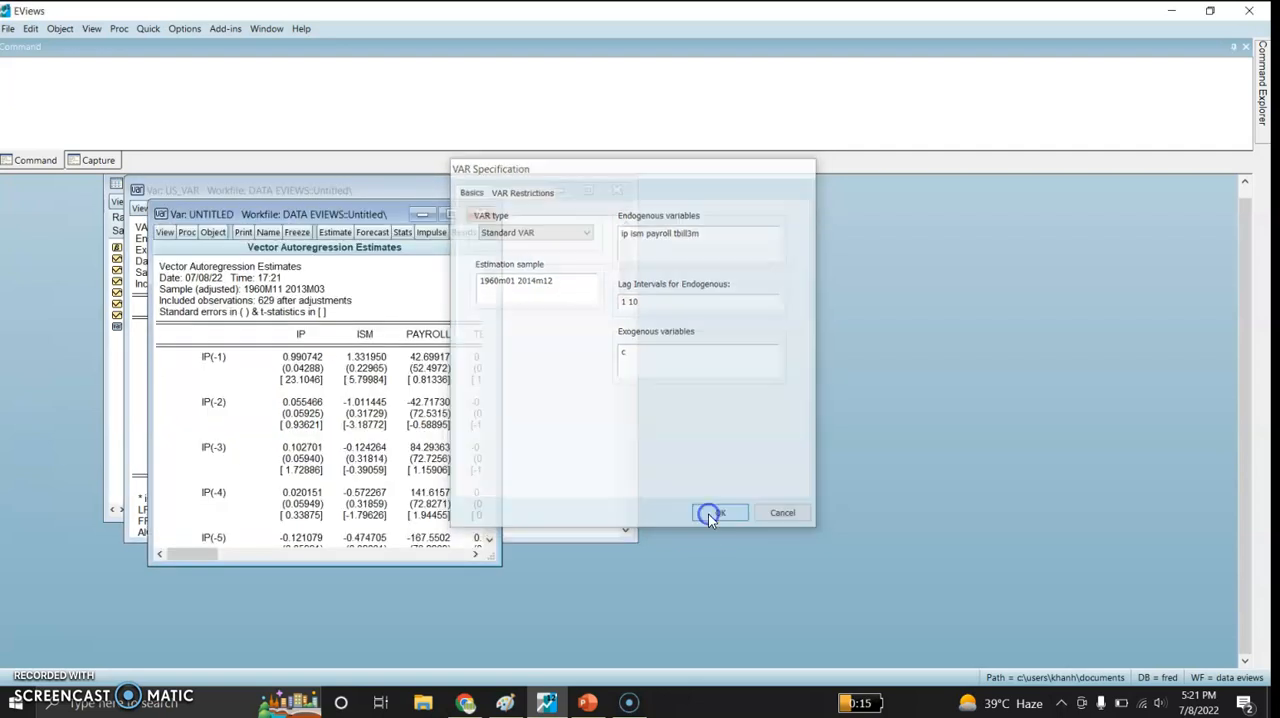
# - Widen the new VAR's output window and examine the estimates through to the summary statistics at the end
pyautogui.moveTo(496, 306); pyautogui.dragTo(618, 312)
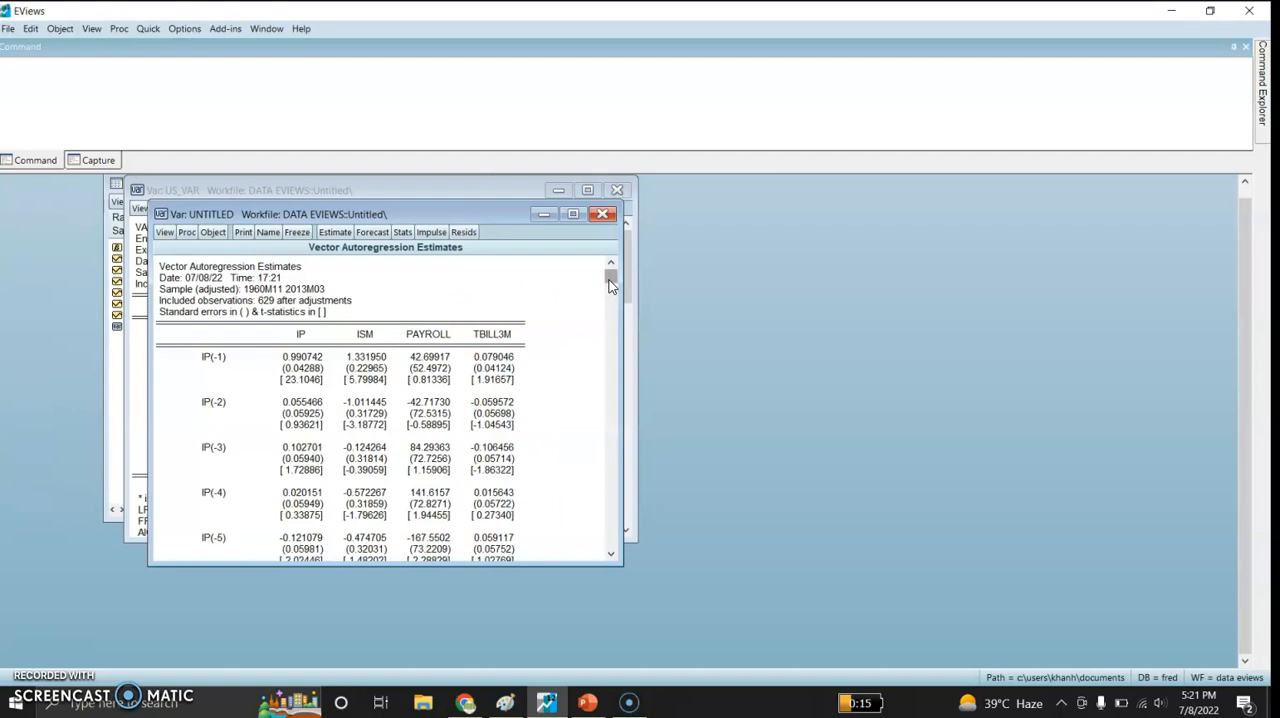
pyautogui.moveTo(609, 277); pyautogui.dragTo(609, 281)
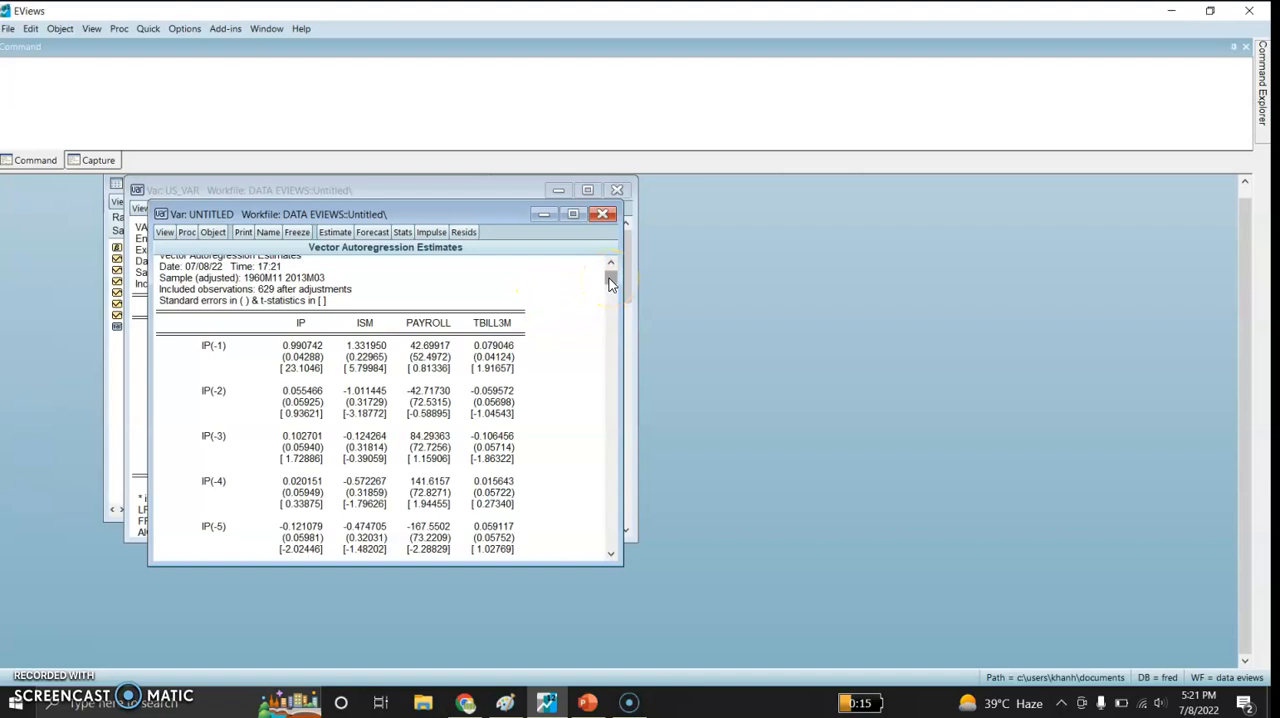
pyautogui.moveTo(609, 280); pyautogui.dragTo(609, 455)
pyautogui.moveTo(606, 428); pyautogui.dragTo(602, 543)
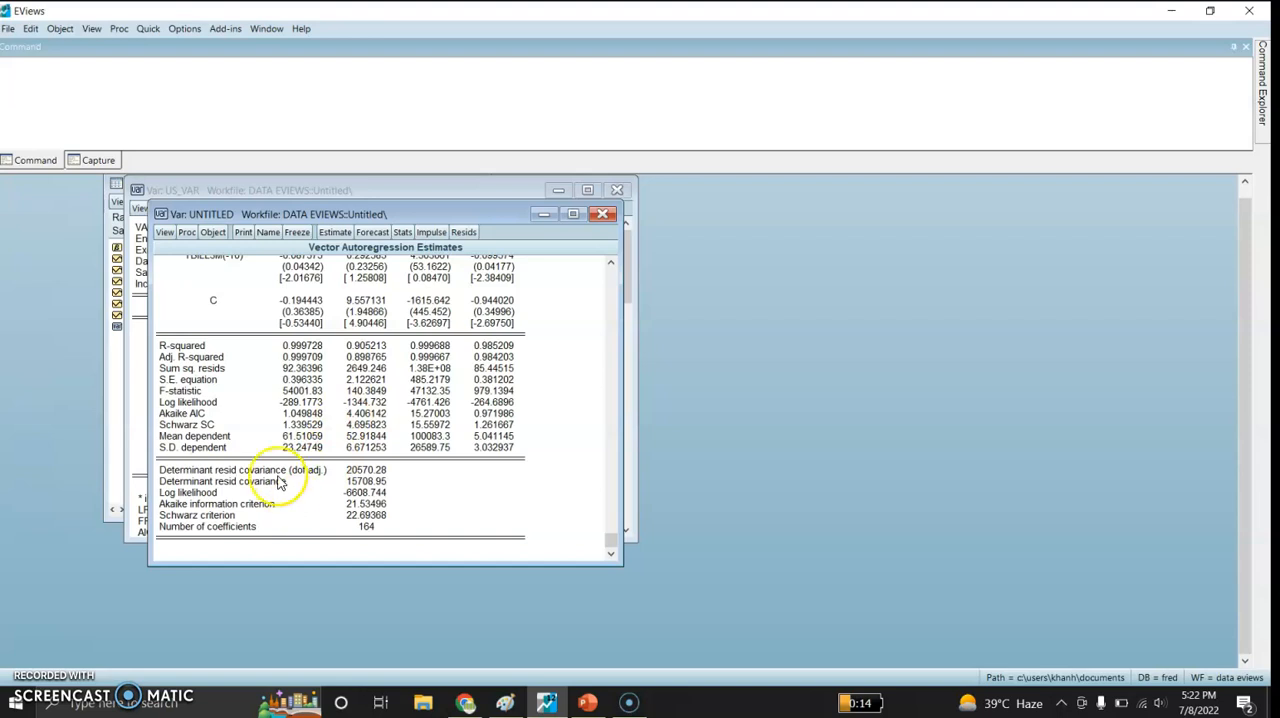
# - Display the residual graphs of the new VAR and examine the plots for all four variables
pyautogui.click(164, 233)
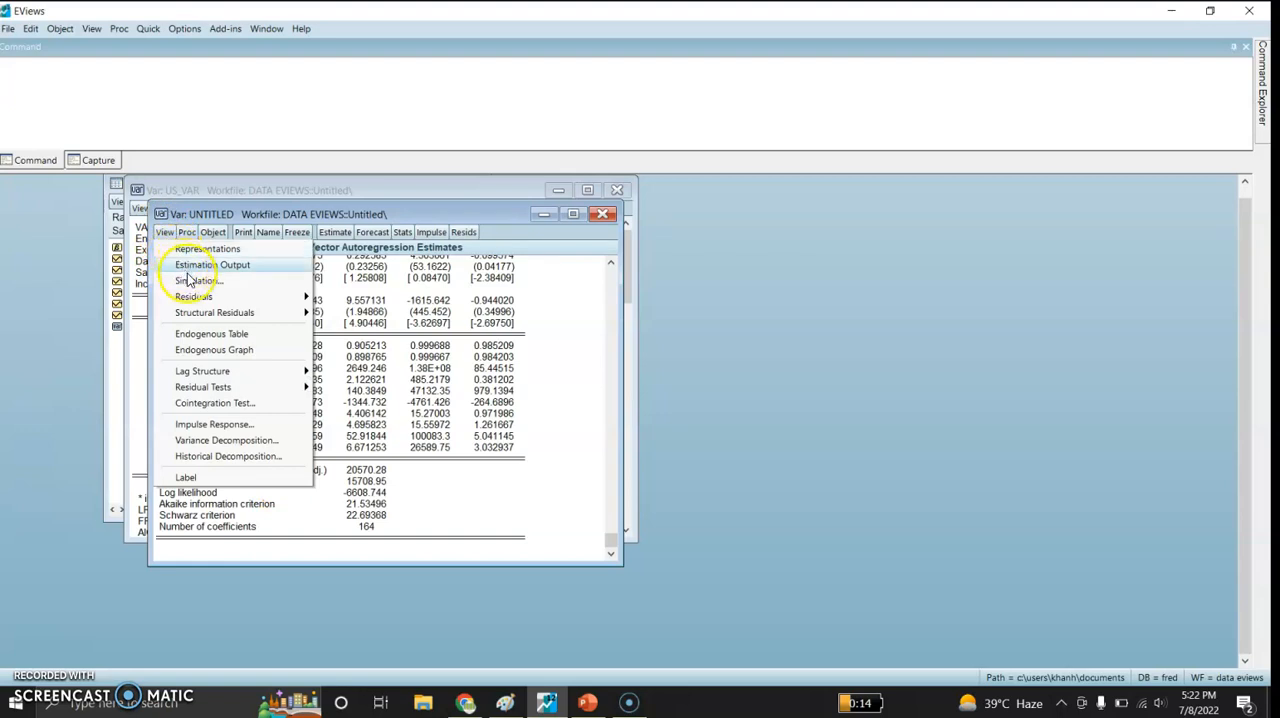
pyautogui.moveTo(240, 297)
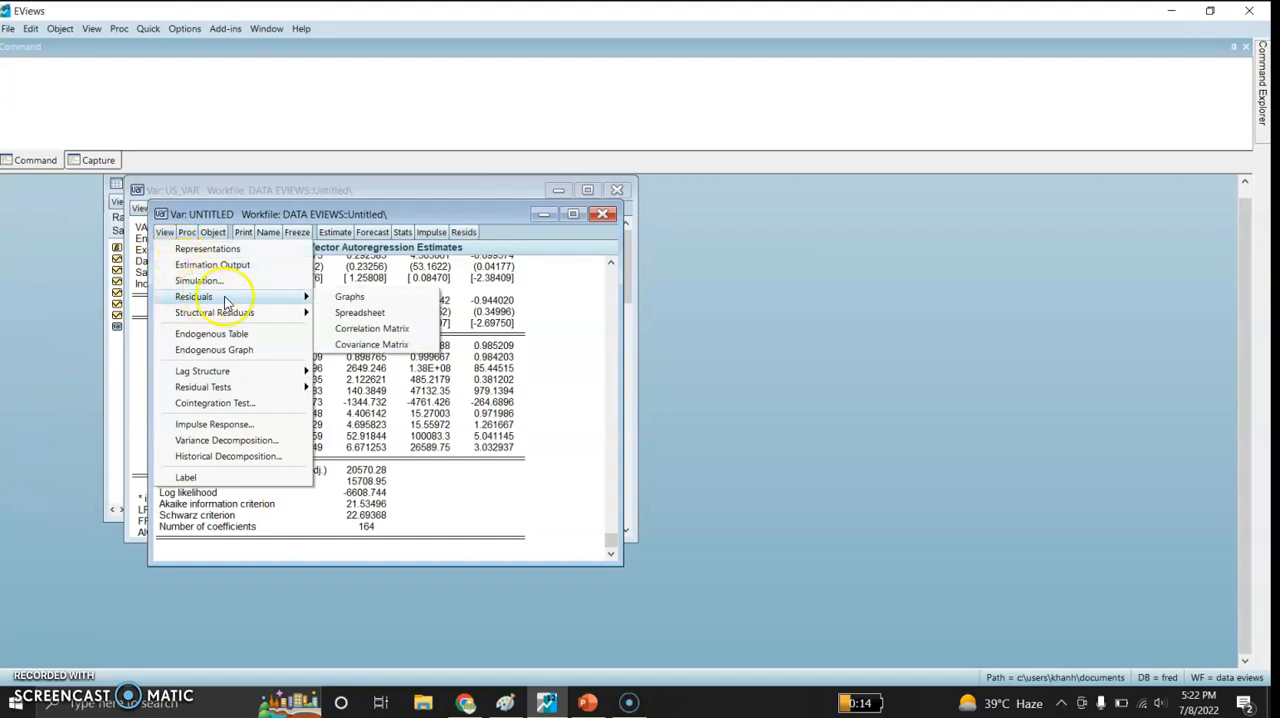
pyautogui.click(347, 299)
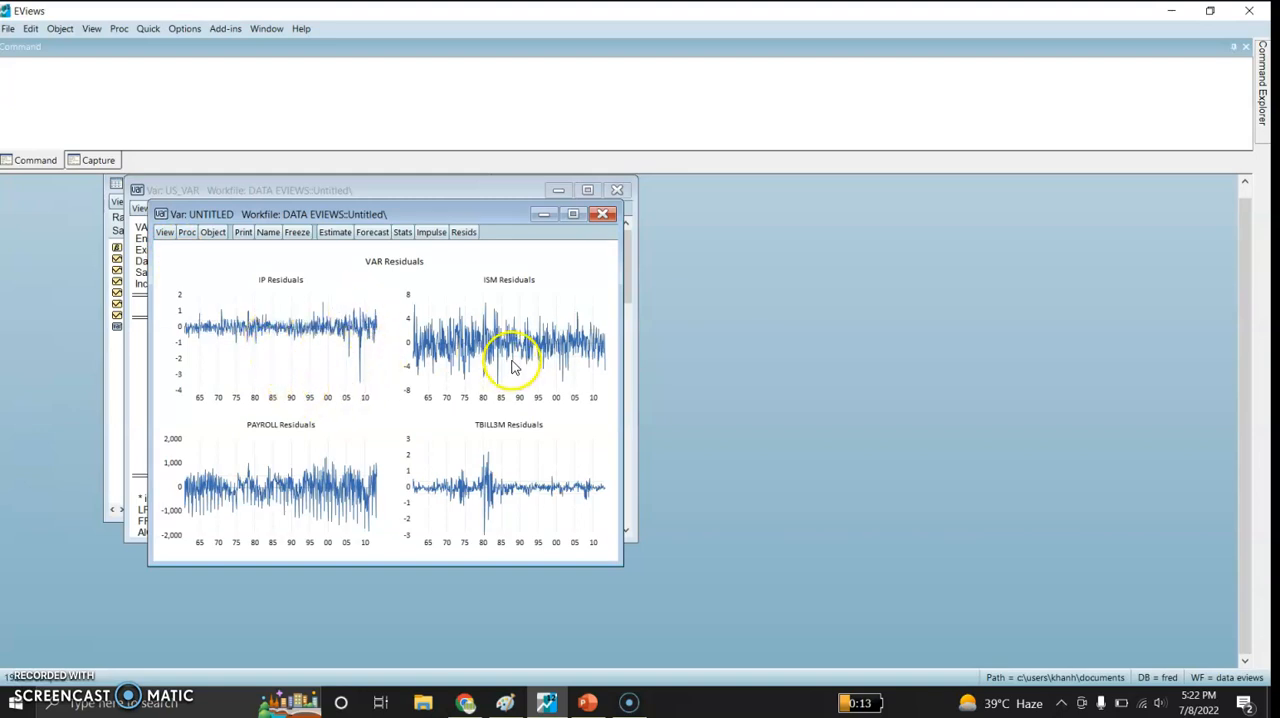
pyautogui.moveTo(517, 367)
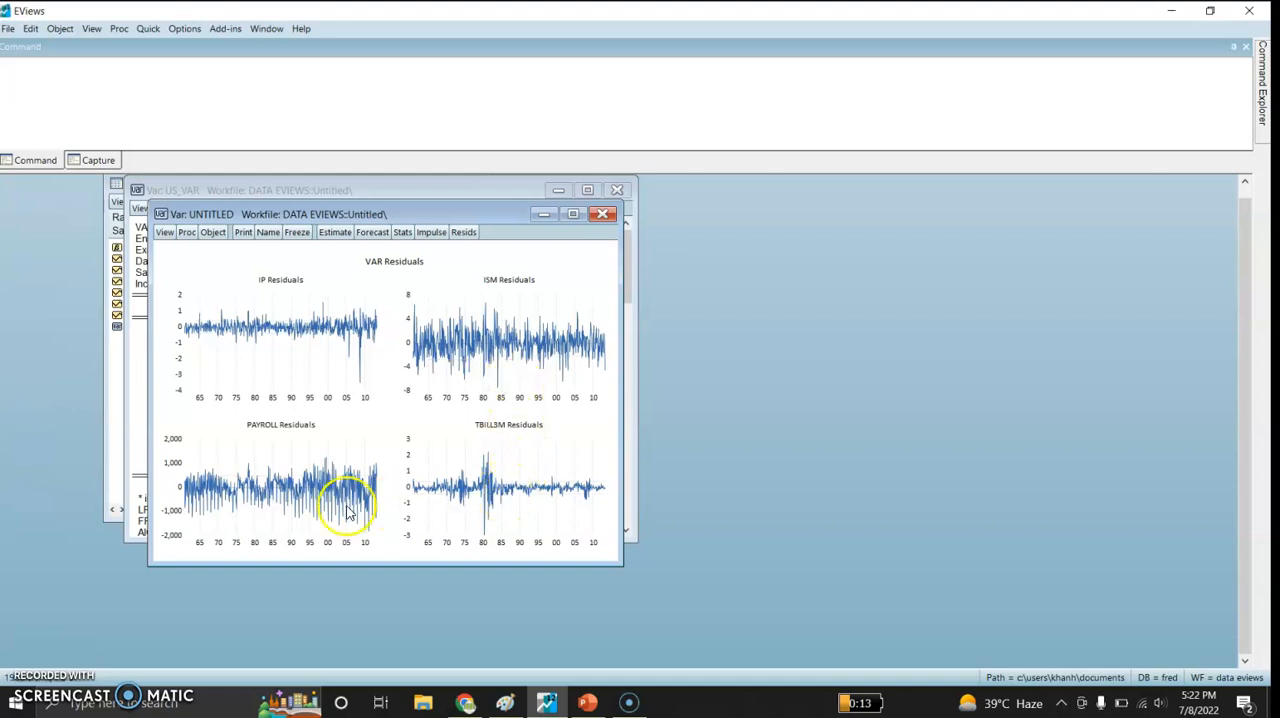
pyautogui.moveTo(286, 503)
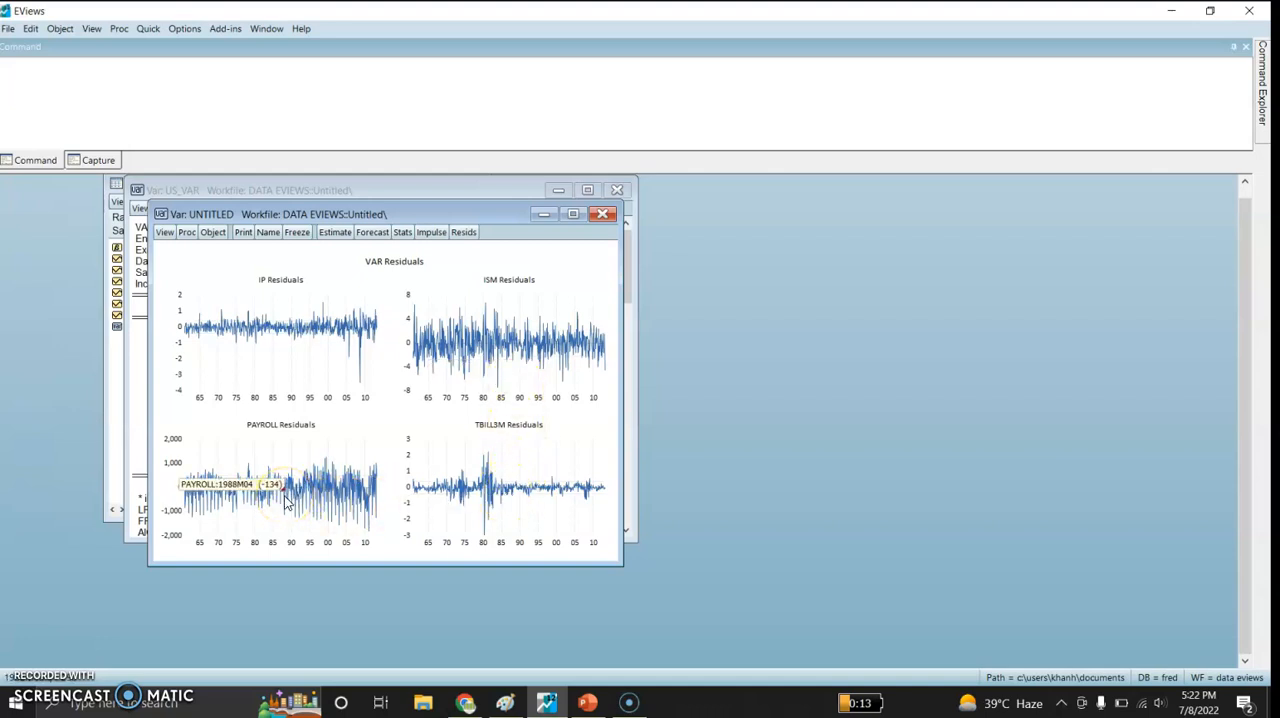
# - Display the residual correlation matrix of the new VAR
pyautogui.click(165, 236)
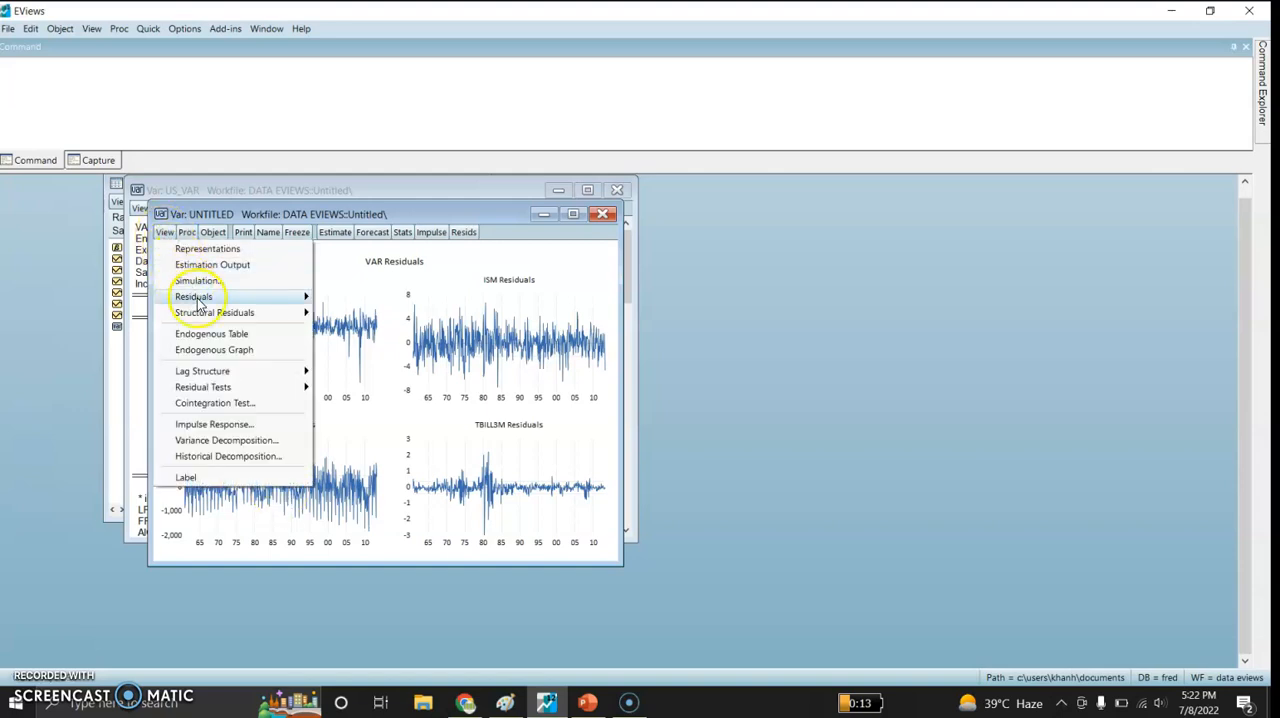
pyautogui.moveTo(198, 302)
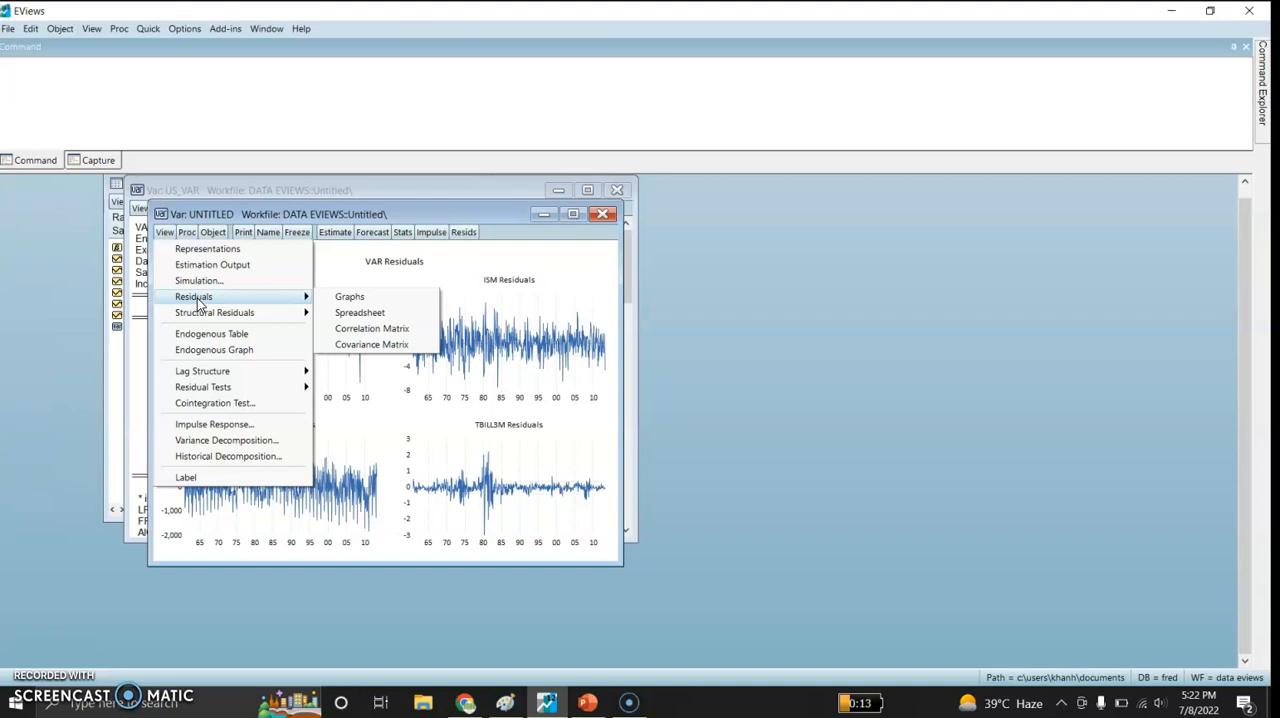
pyautogui.click(362, 328)
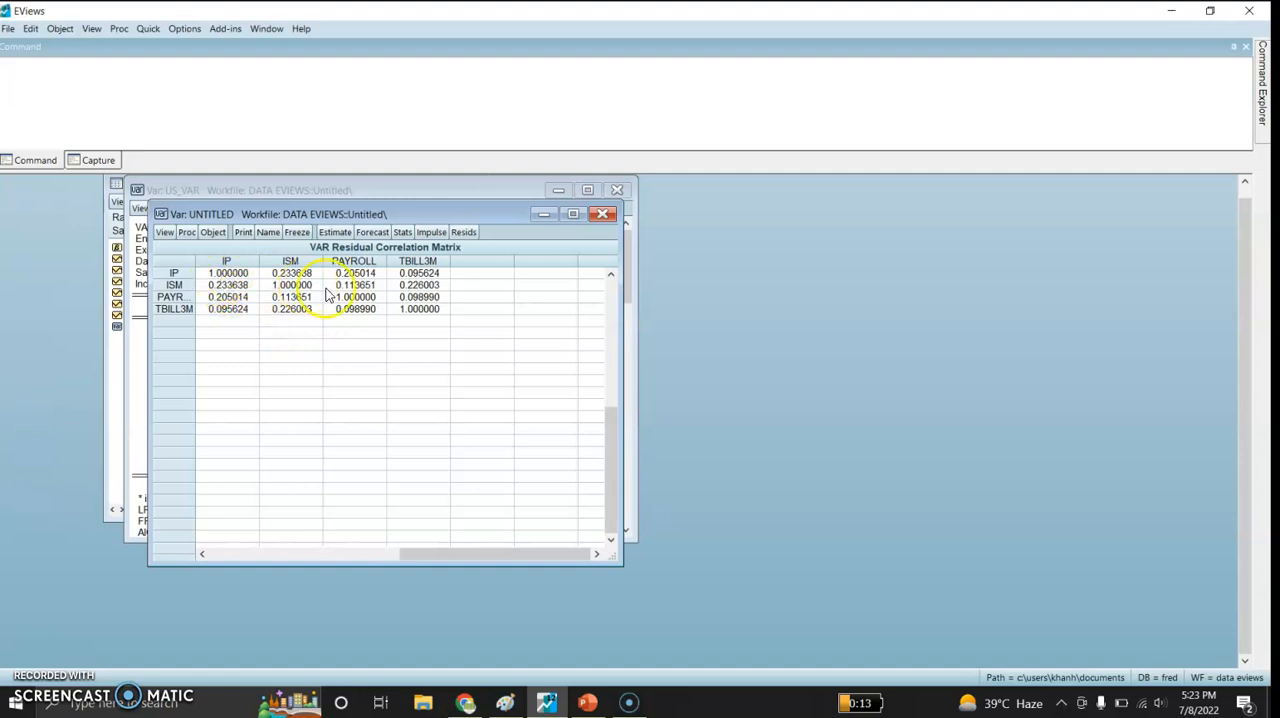
# - Display the residual covariance matrix of the new VAR
pyautogui.click(165, 232)
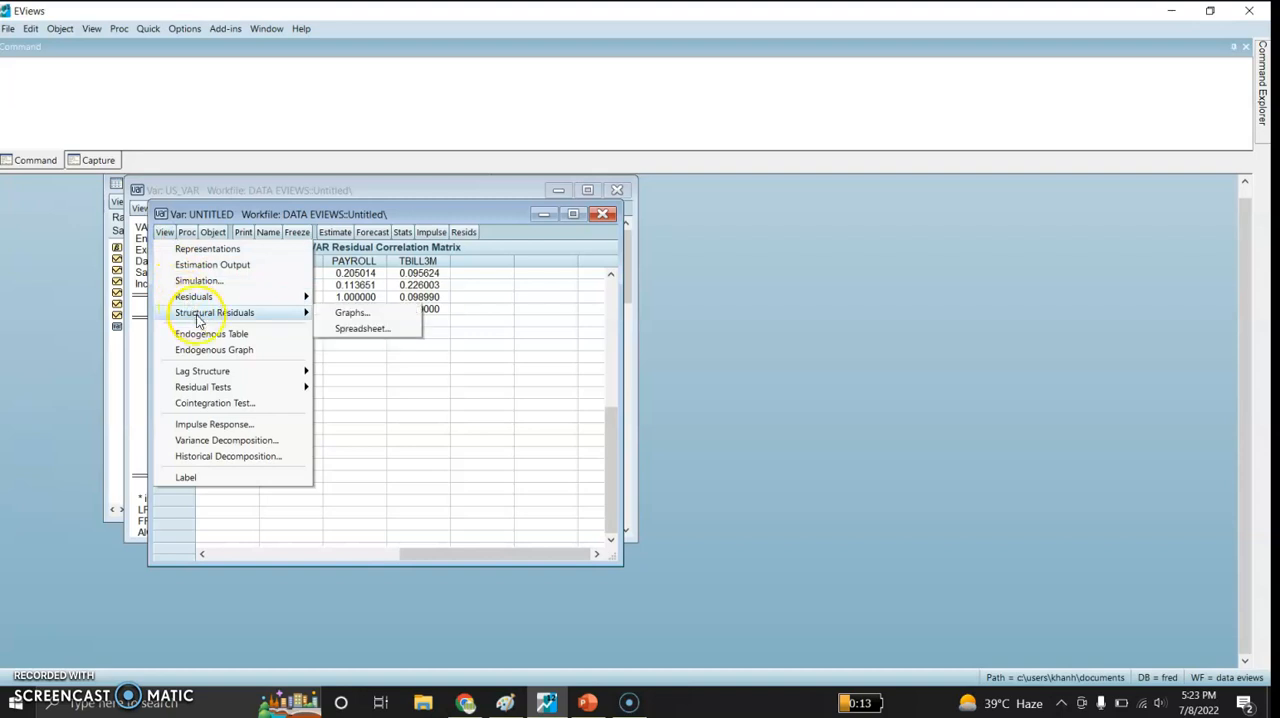
pyautogui.moveTo(290, 296)
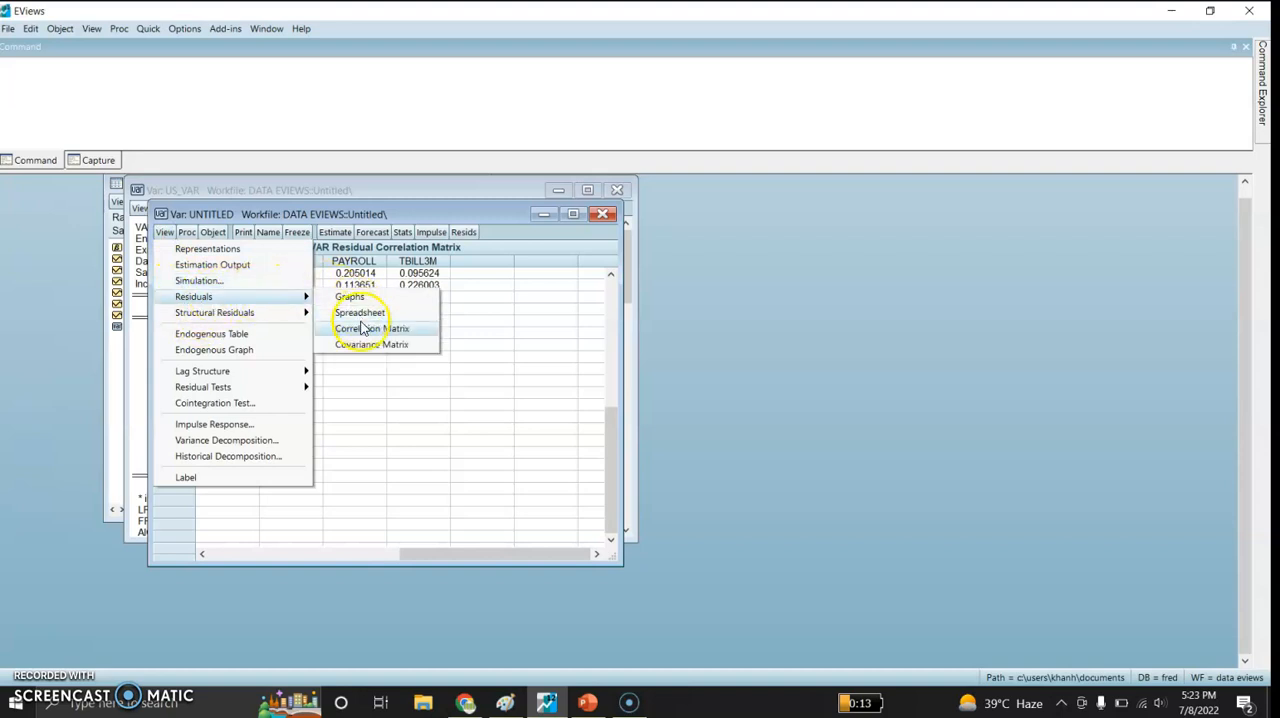
pyautogui.click(362, 344)
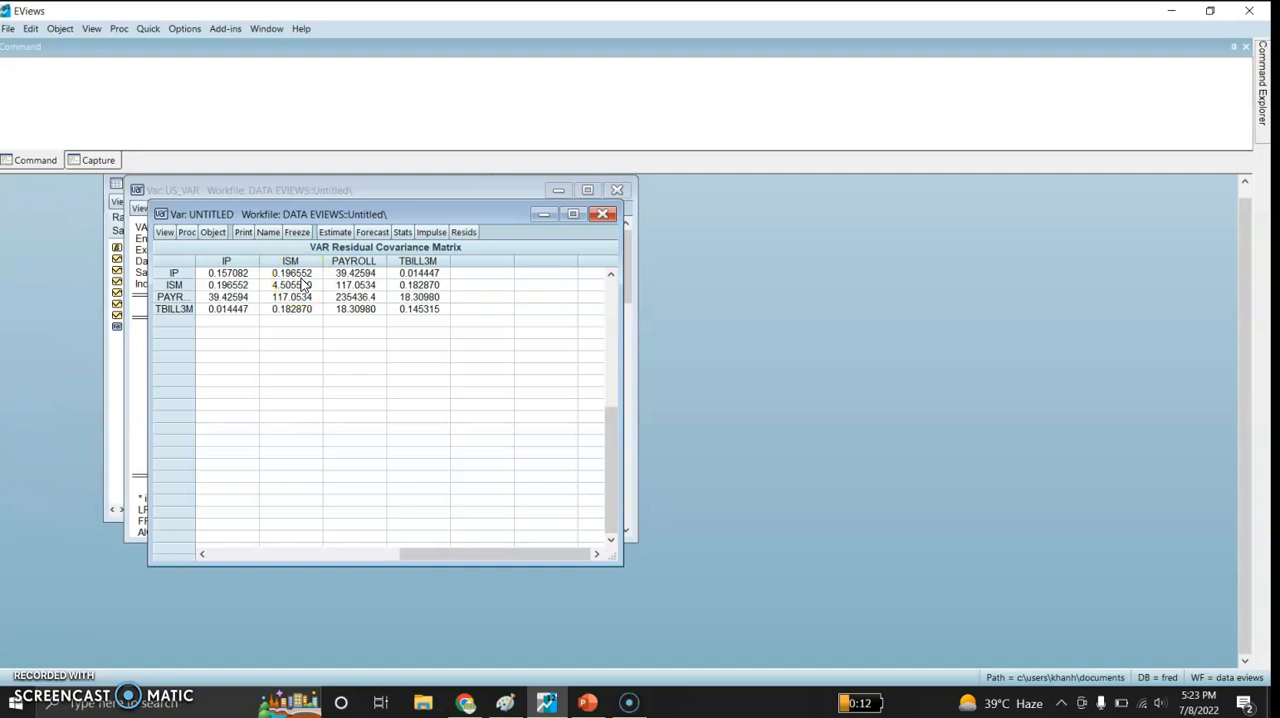
pyautogui.click(163, 232)
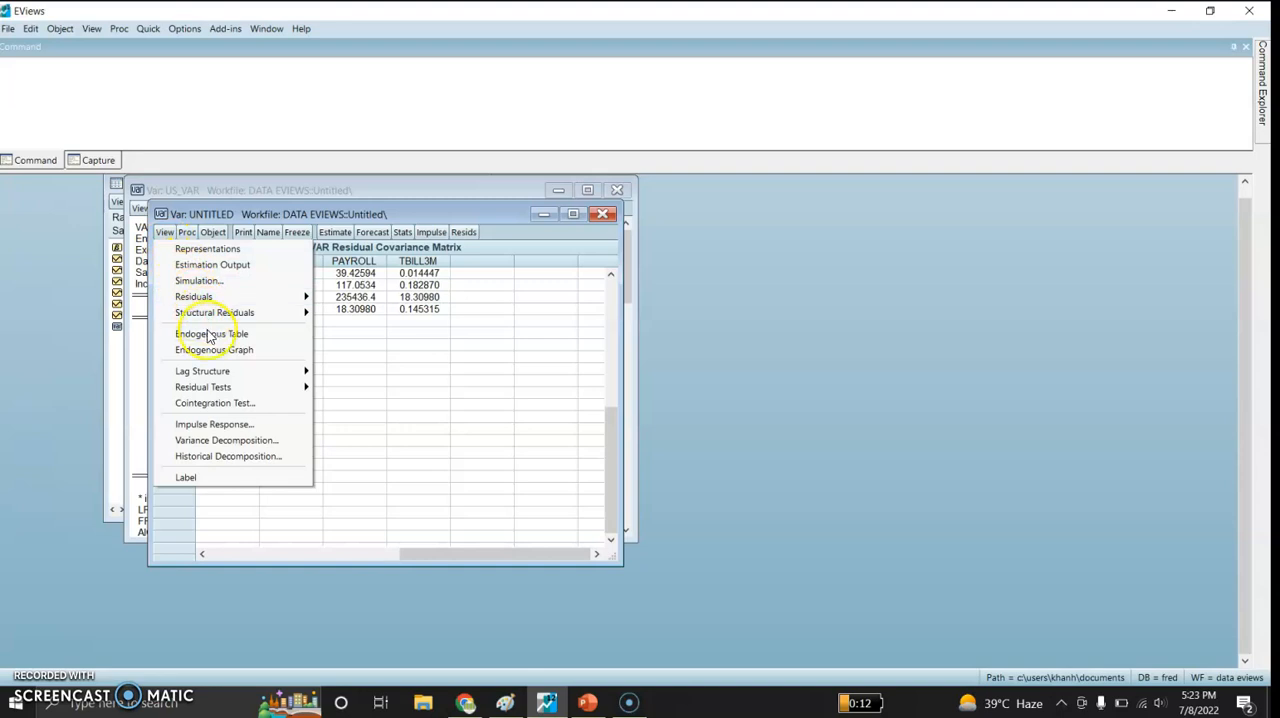
# - Display the AR roots table of the new VAR and examine the roots and moduli for stability
pyautogui.moveTo(219, 376)
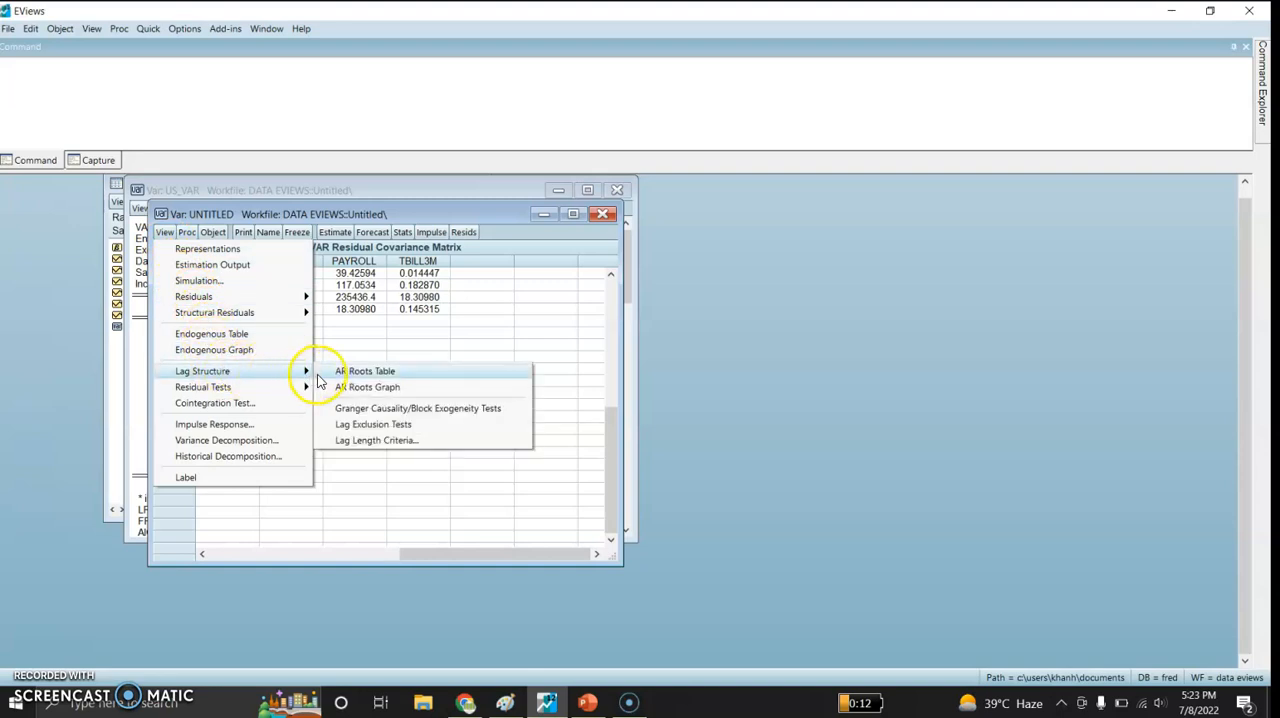
pyautogui.click(355, 371)
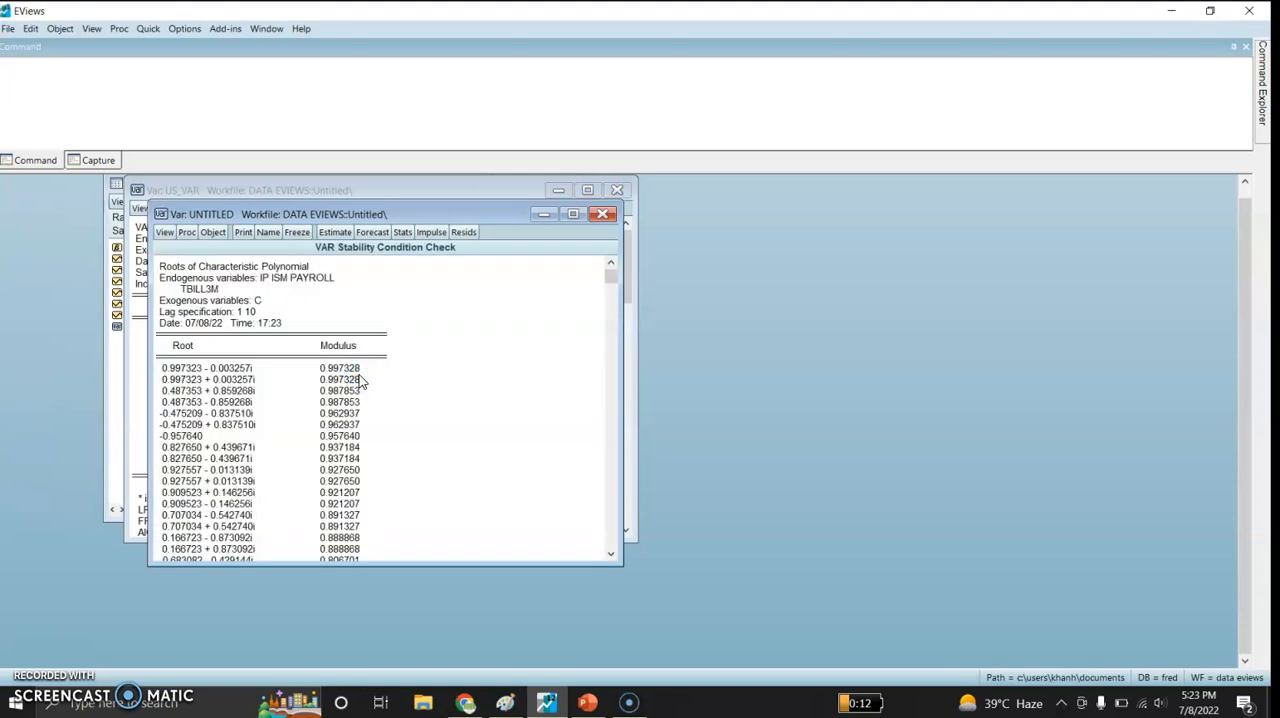
pyautogui.moveTo(611, 281); pyautogui.dragTo(583, 271)
# - Display the AR roots graph of the new VAR and widen its window slightly
pyautogui.click(165, 232)
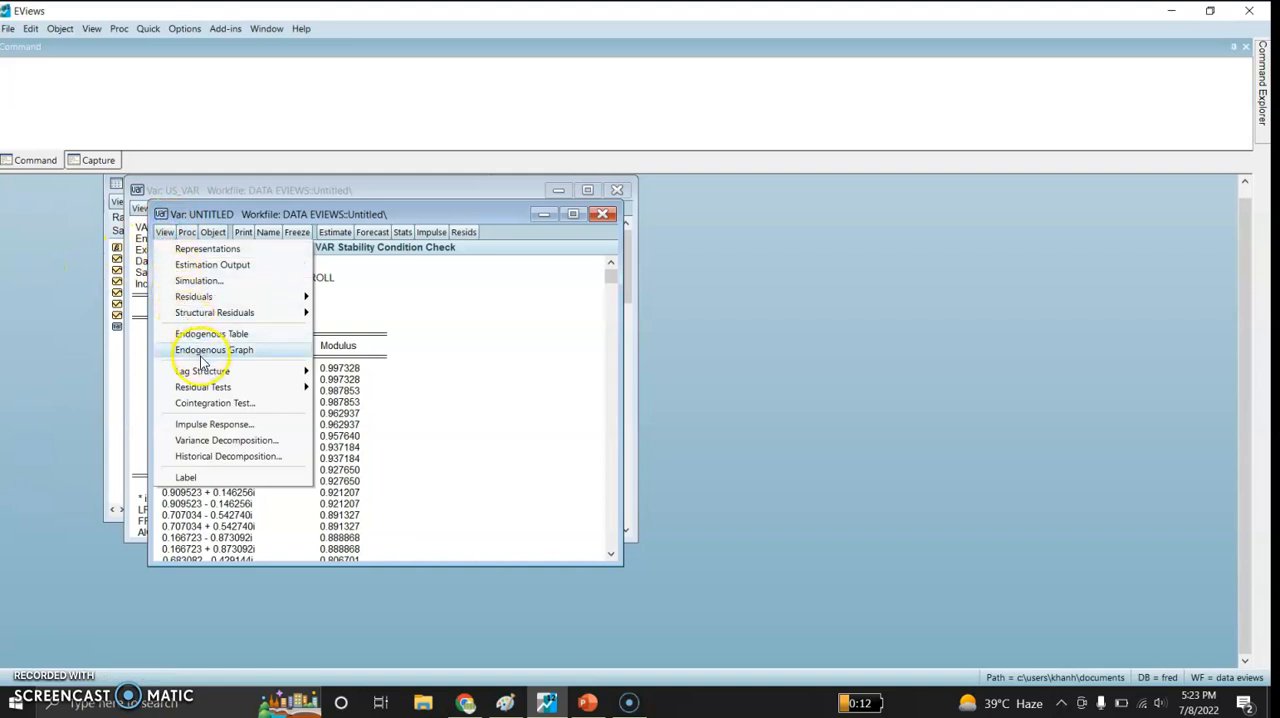
pyautogui.moveTo(212, 380)
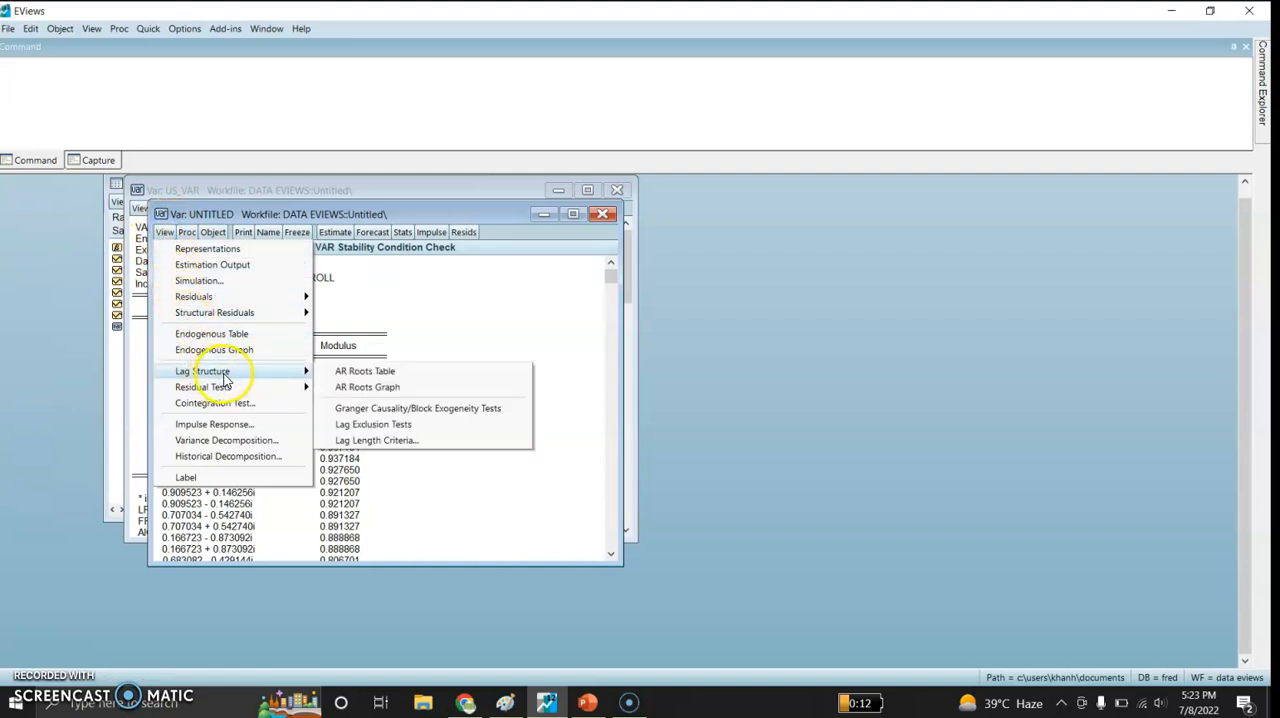
pyautogui.click(358, 388)
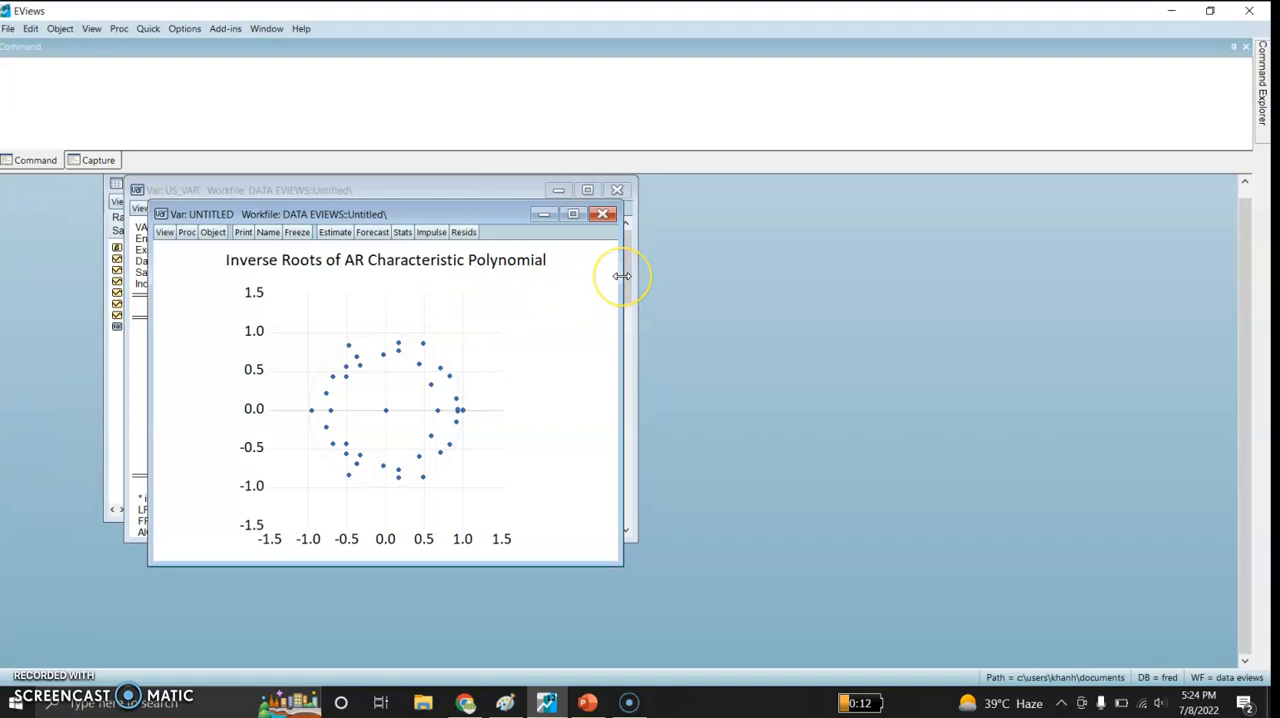
pyautogui.moveTo(622, 276); pyautogui.dragTo(640, 274)
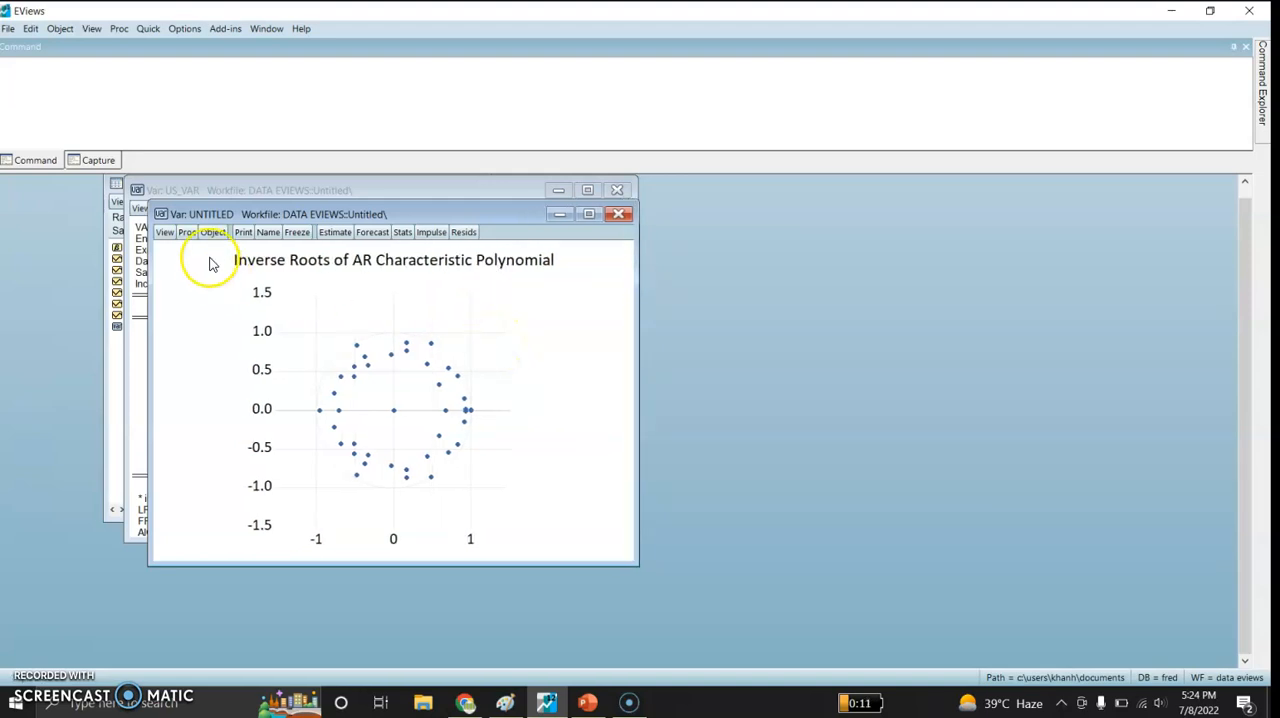
# - Show the VAR's residual correlograms as graphs with 12 lags, examine them full size and restore the window
pyautogui.click(165, 234)
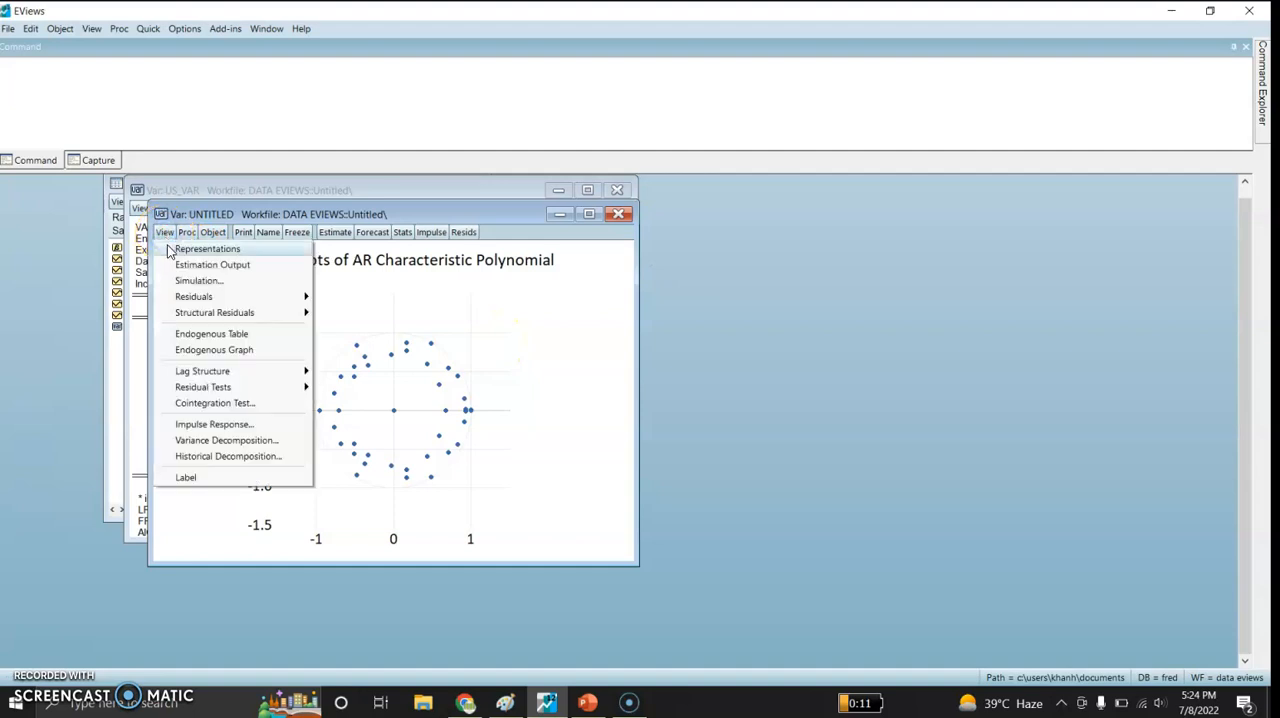
pyautogui.moveTo(187, 318)
pyautogui.moveTo(220, 388)
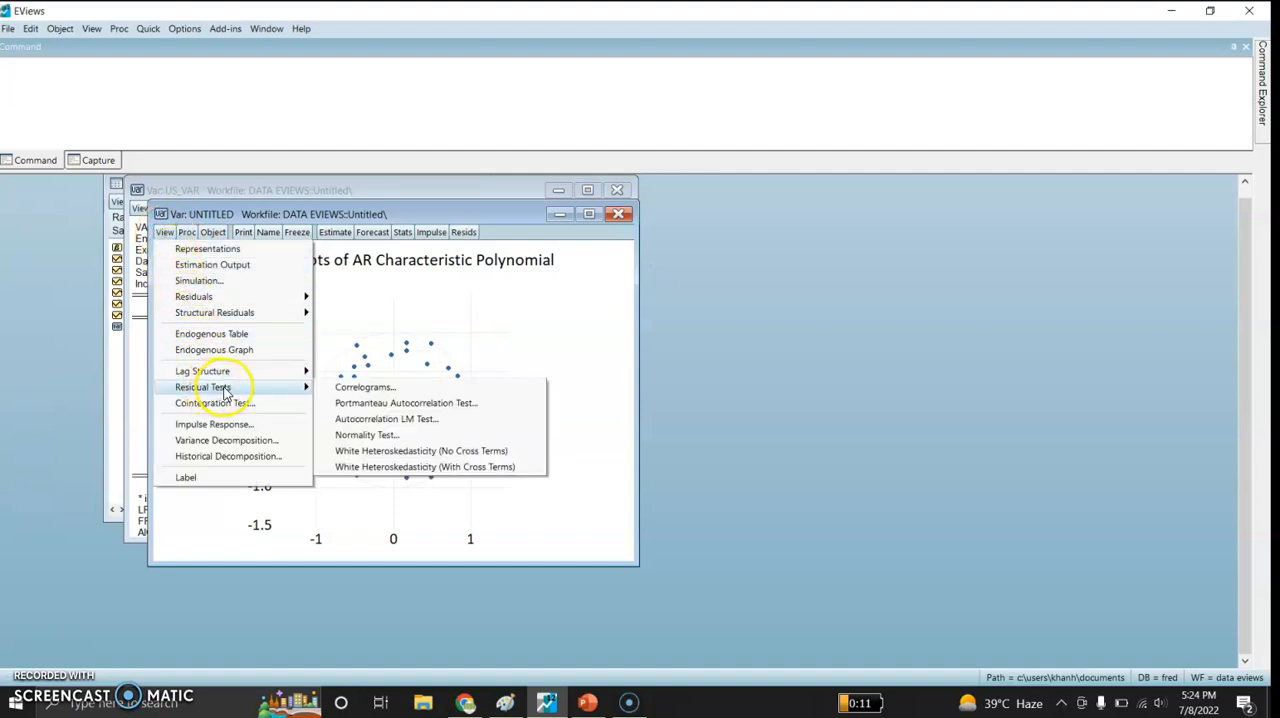
pyautogui.click(354, 388)
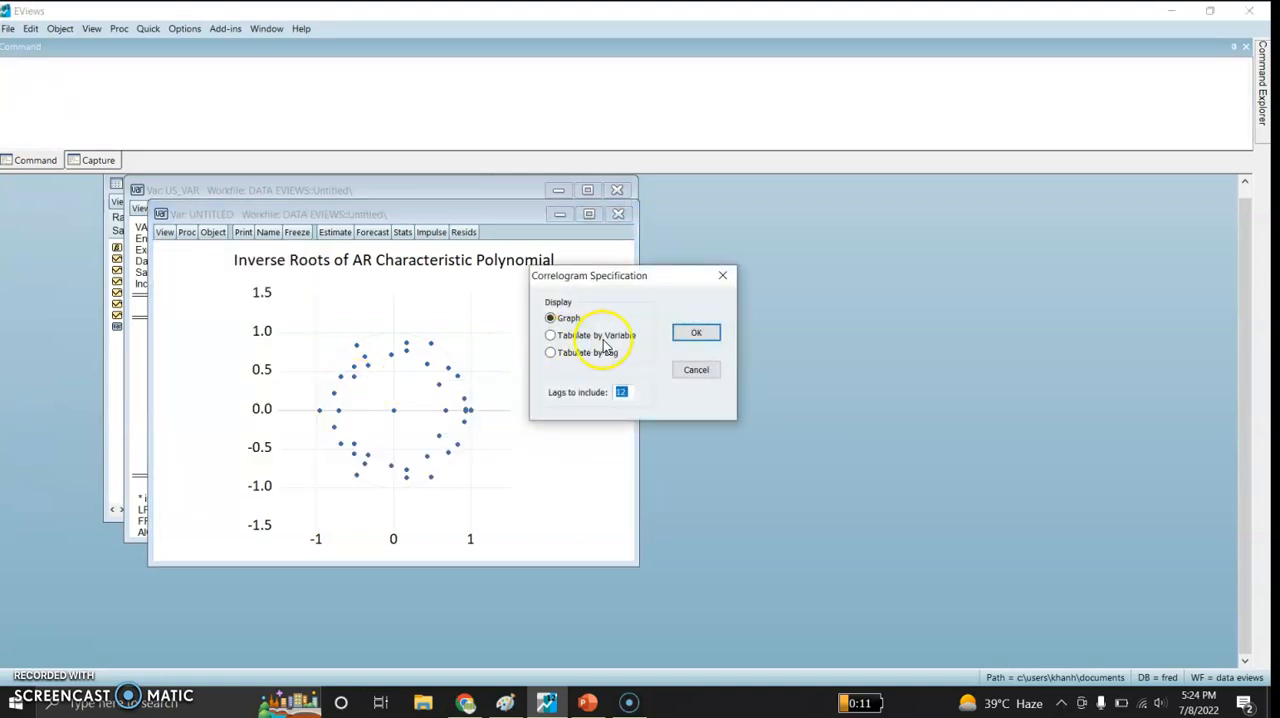
pyautogui.click(686, 335)
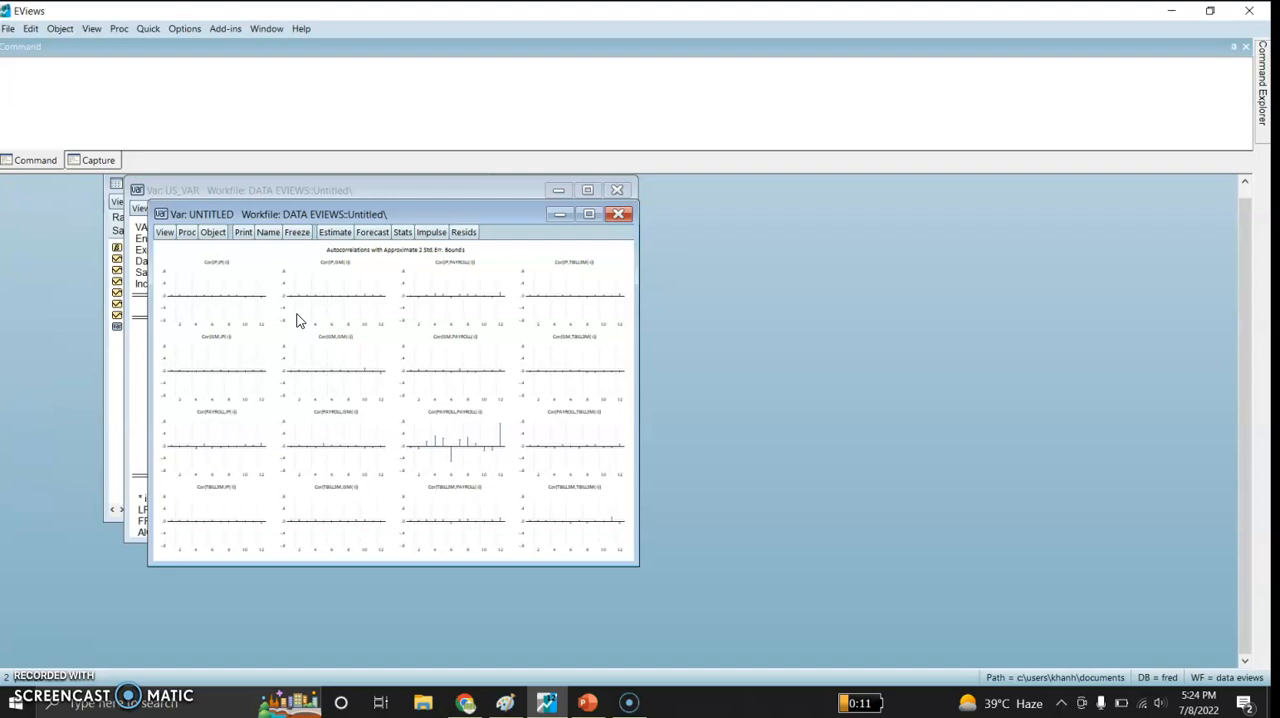
pyautogui.click(588, 214)
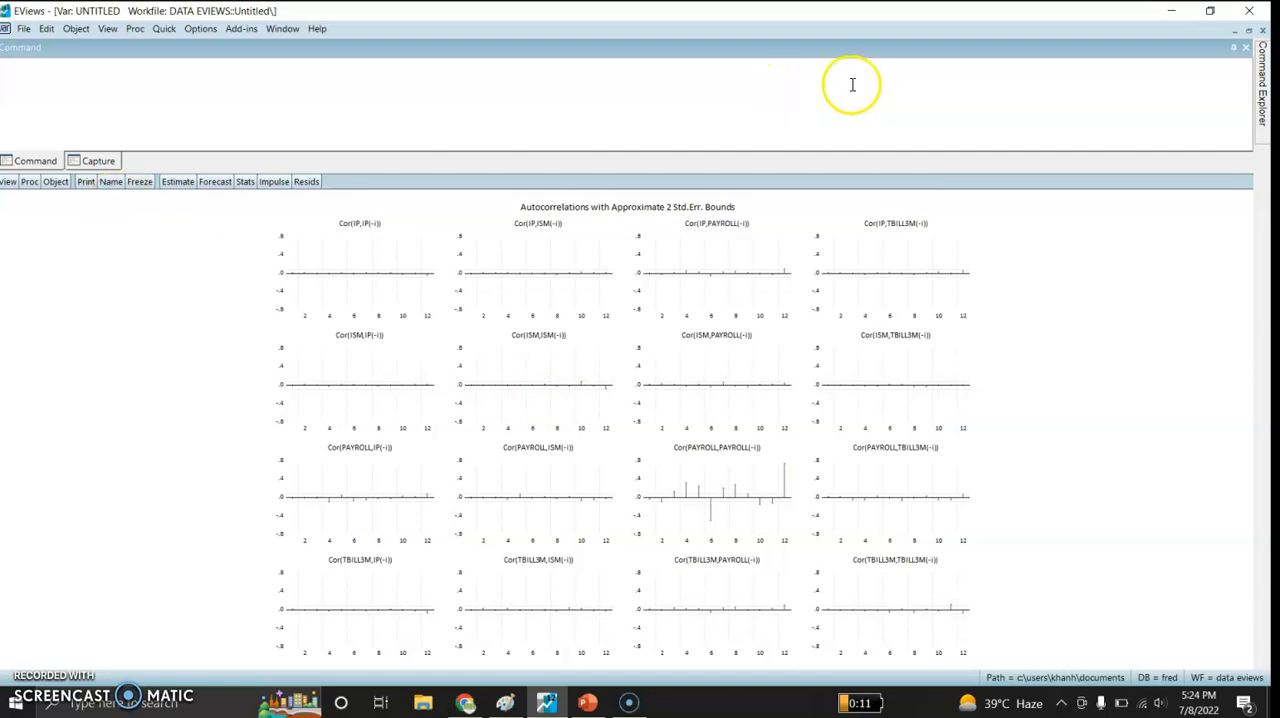
pyautogui.click(1248, 34)
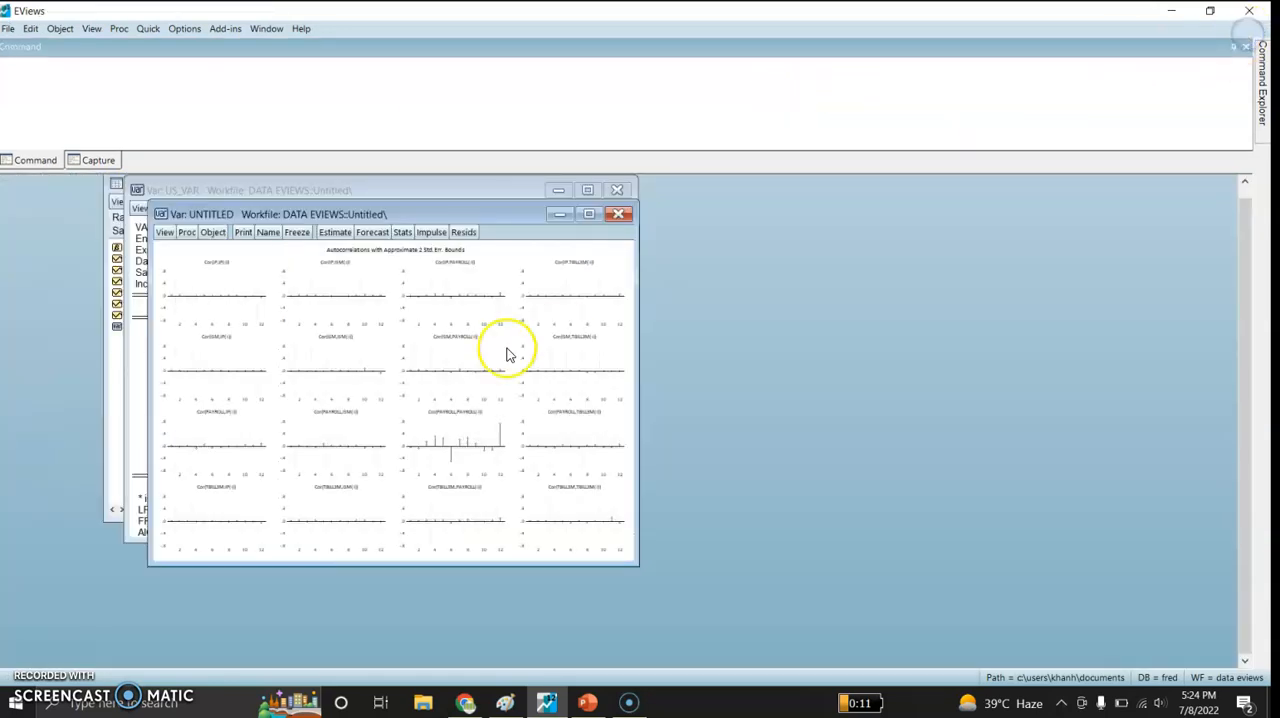
# - Run the residual autocorrelation LM test on the new VAR with 11 lags
pyautogui.click(163, 234)
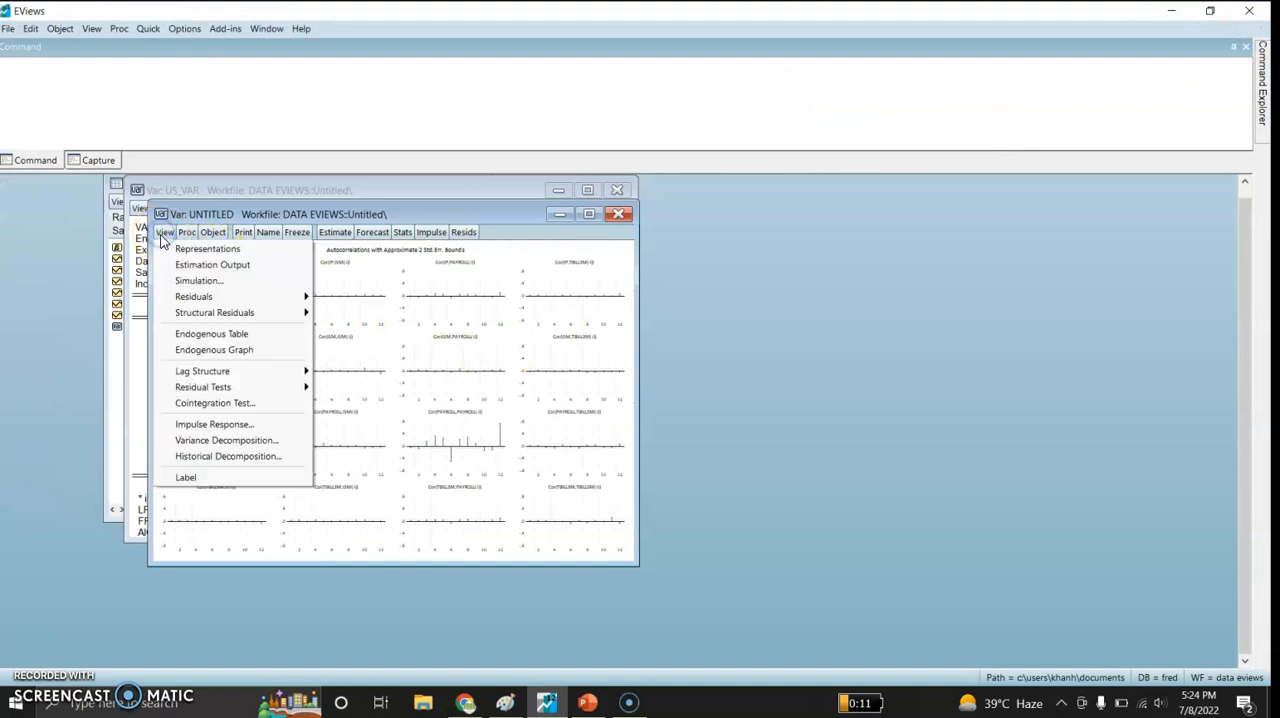
pyautogui.moveTo(216, 388)
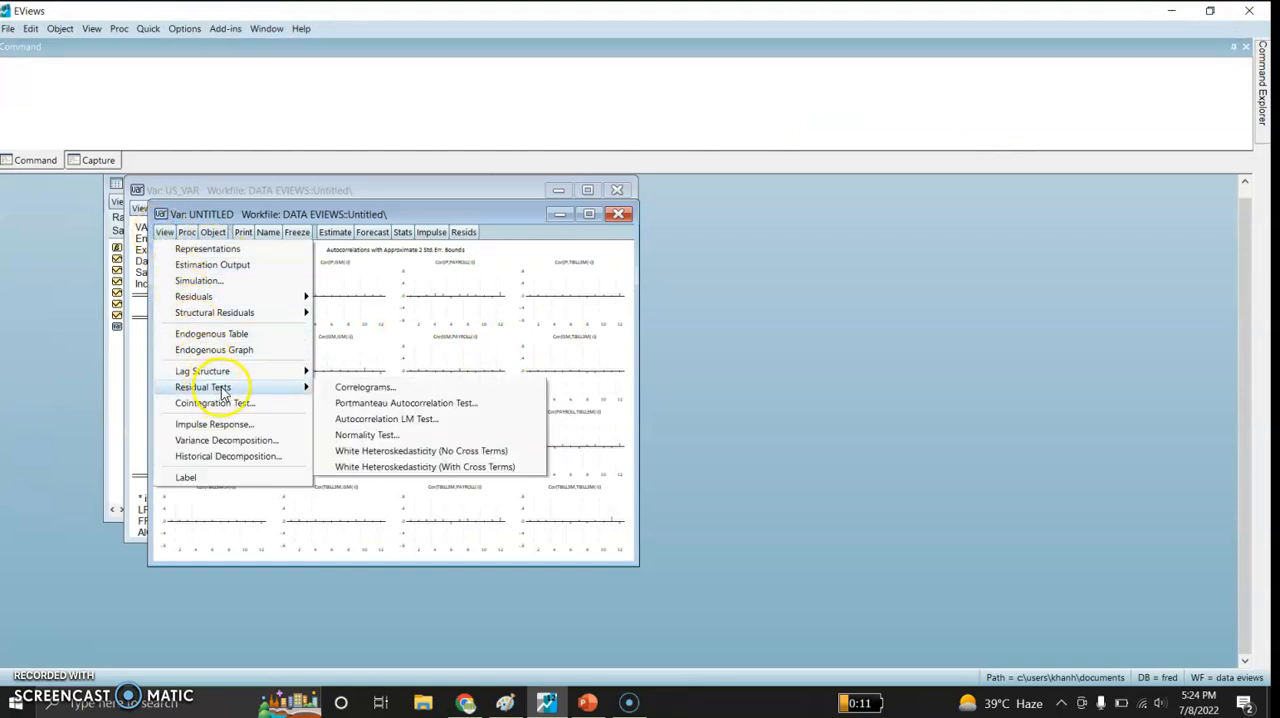
pyautogui.click(355, 420)
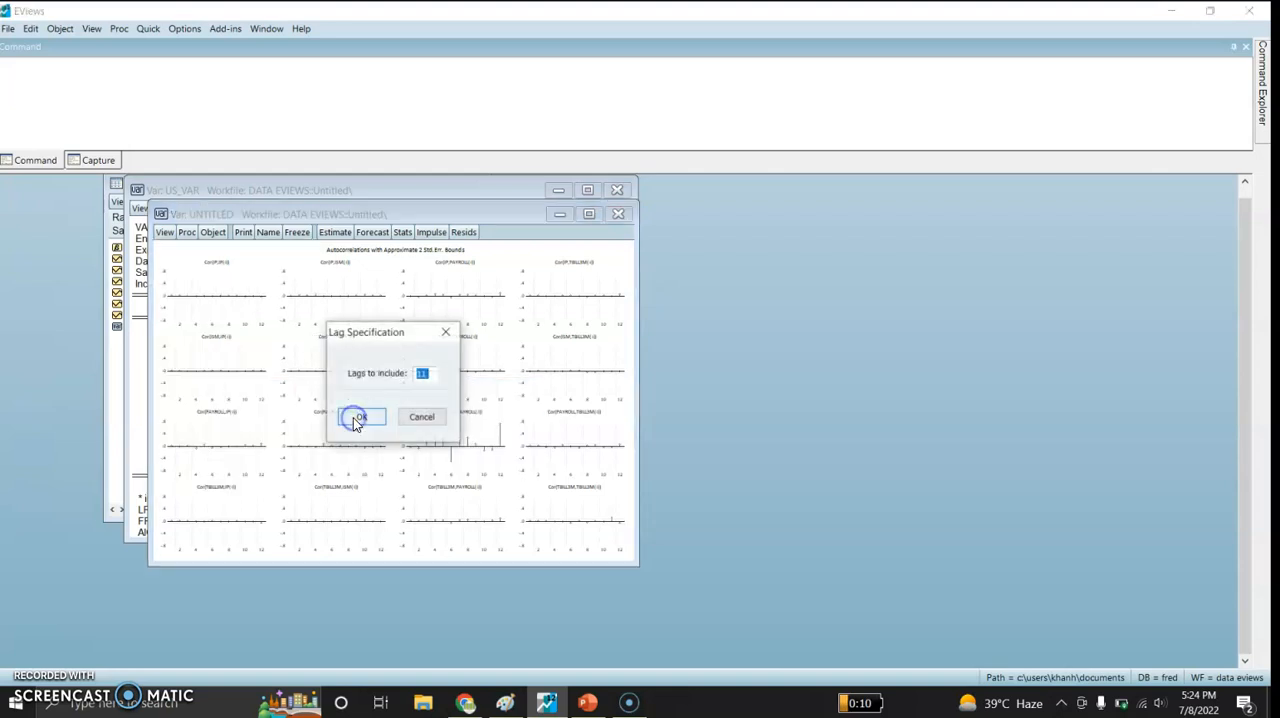
pyautogui.click(358, 418)
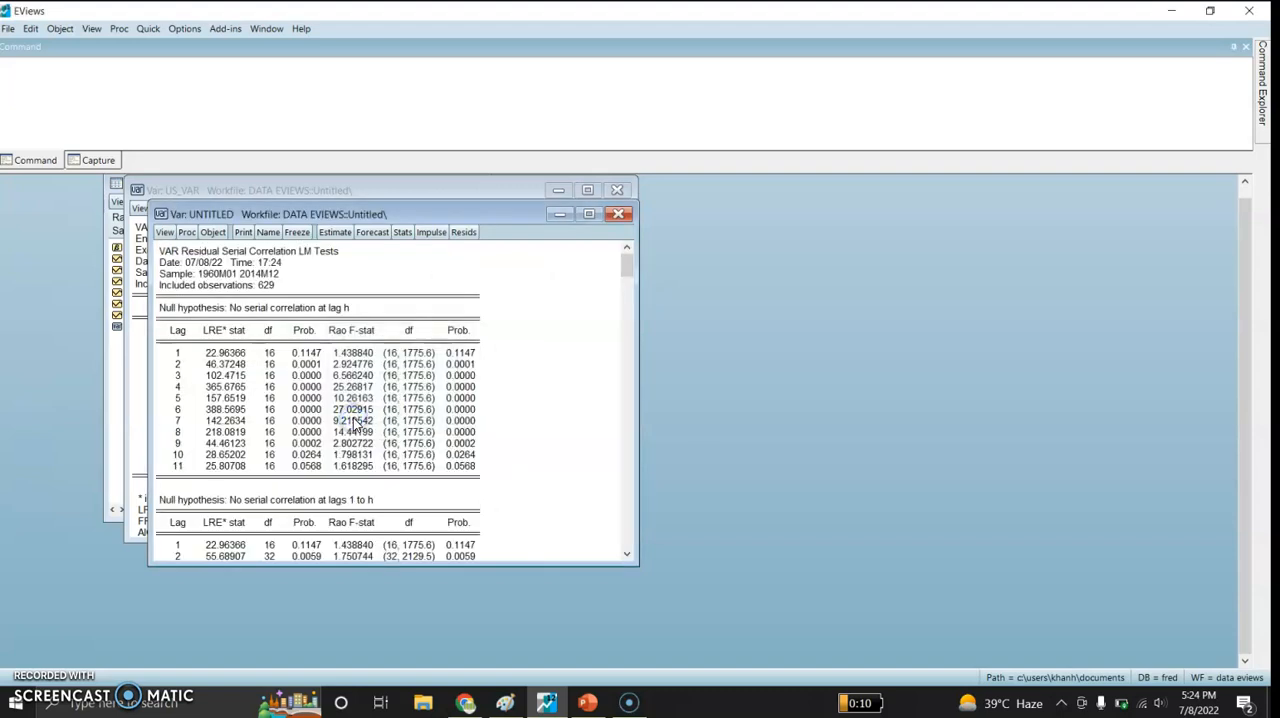
# - Run the residual normality test on the new VAR using the Cholesky of covariance (Lutkepohl) orthogonalization
pyautogui.click(164, 232)
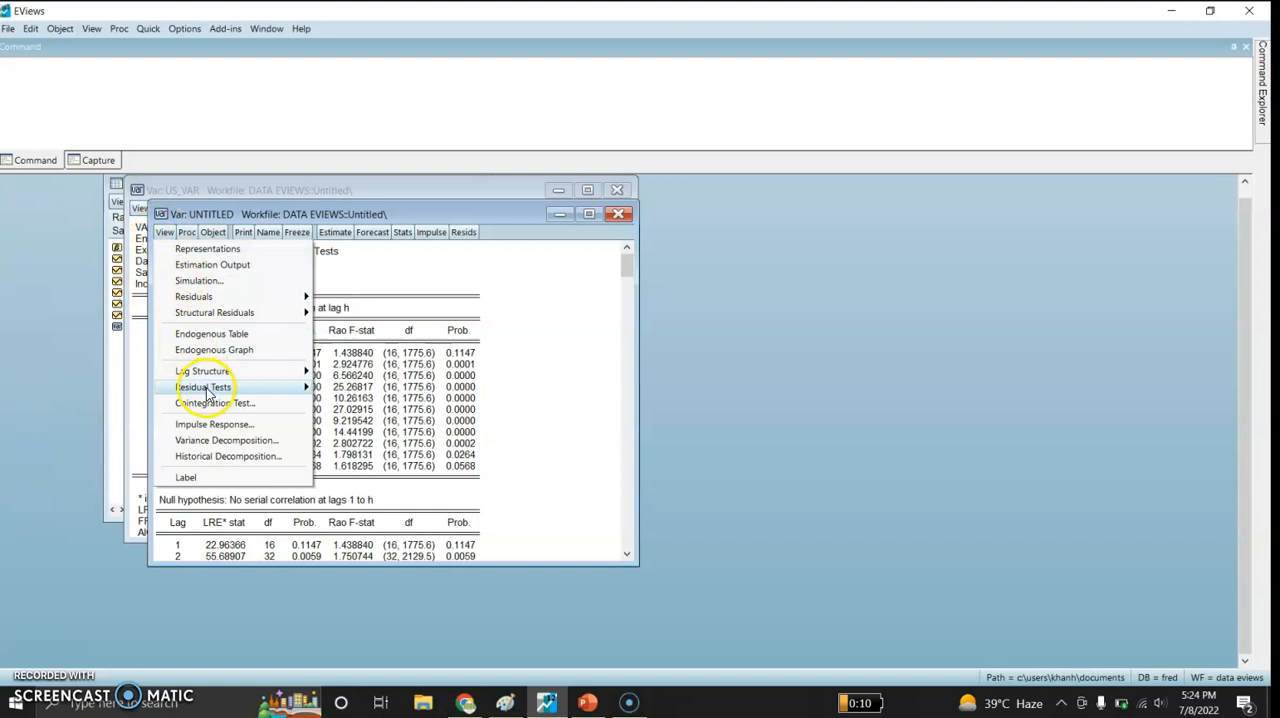
pyautogui.moveTo(230, 388)
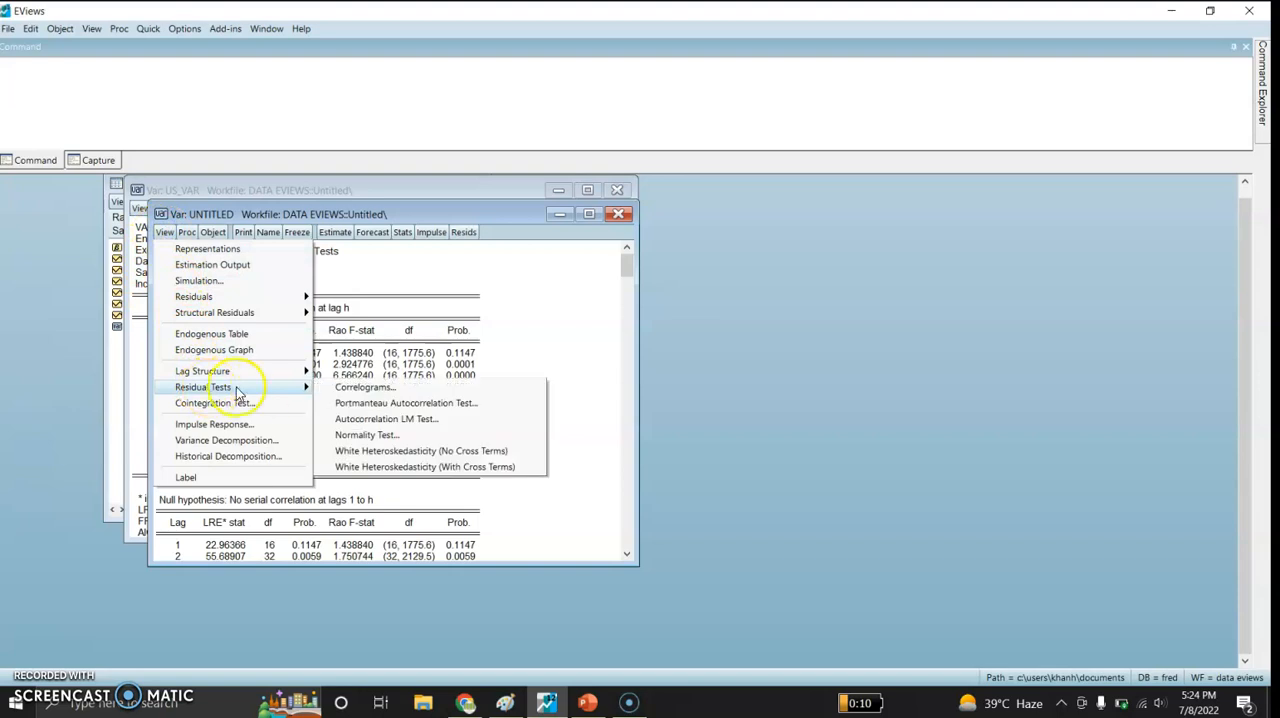
pyautogui.click(362, 436)
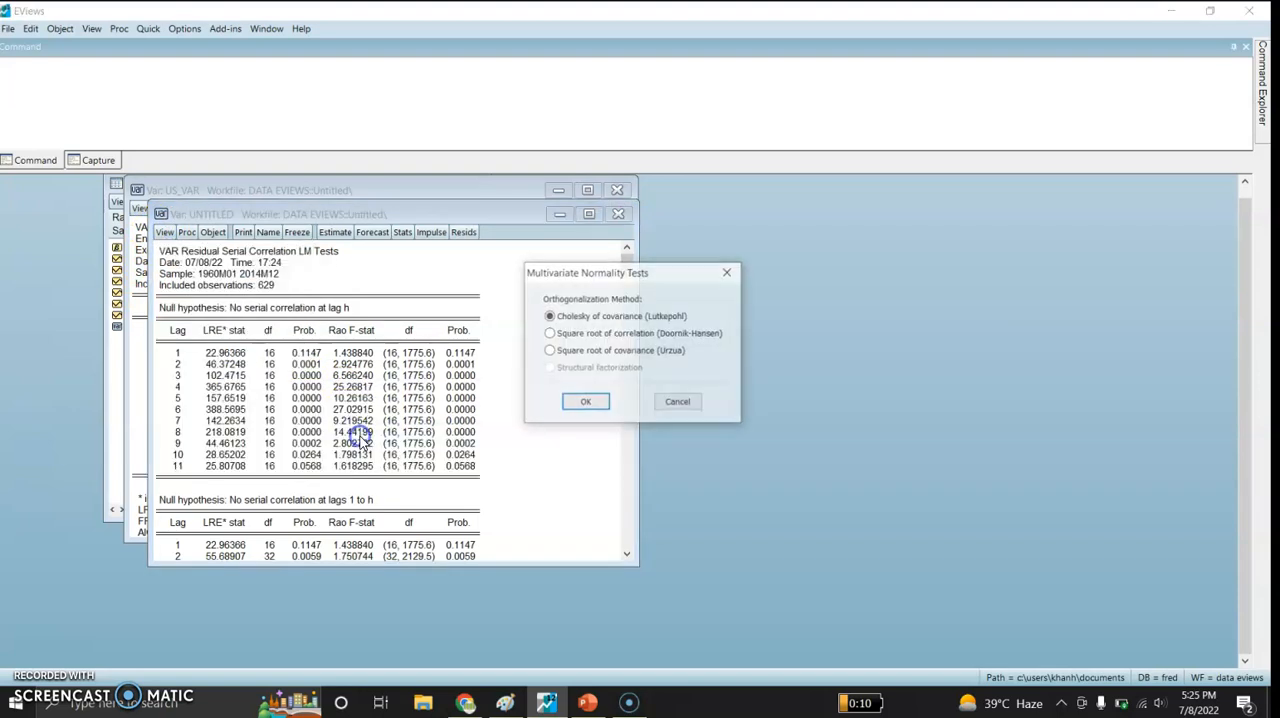
pyautogui.click(586, 401)
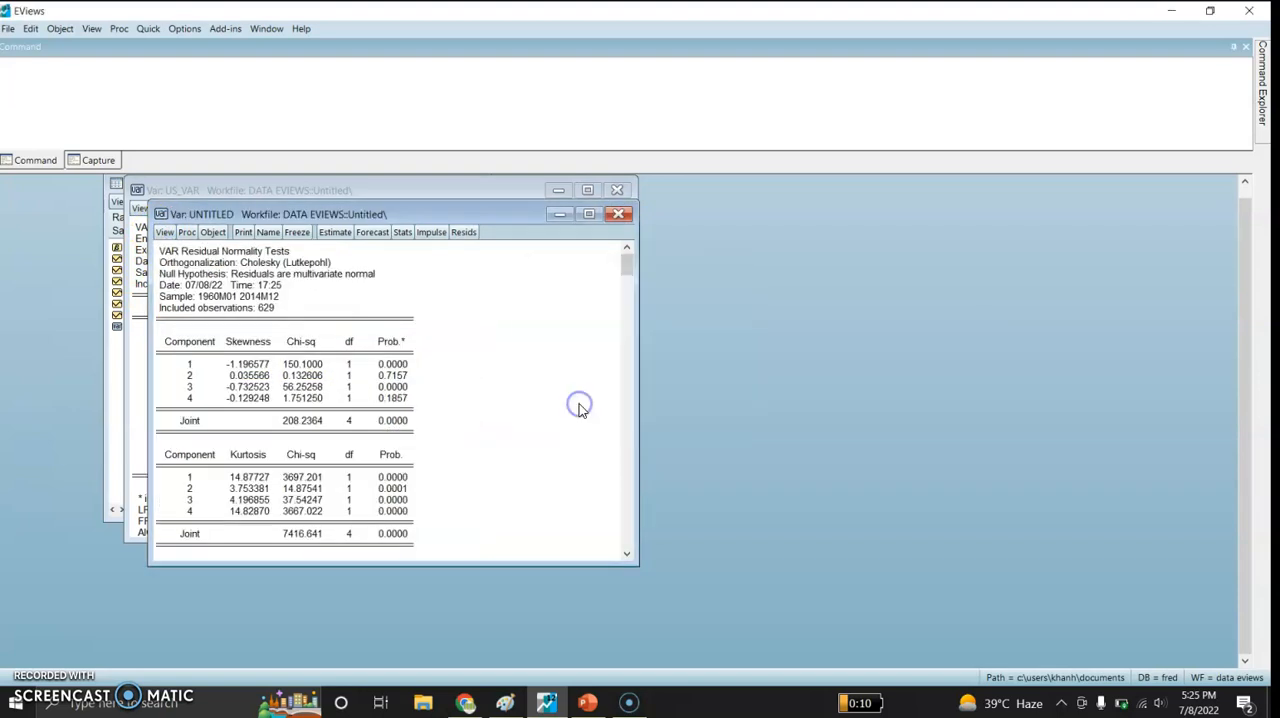
# - Try to run the White heteroskedasticity test with cross terms on the VAR residuals
pyautogui.click(164, 232)
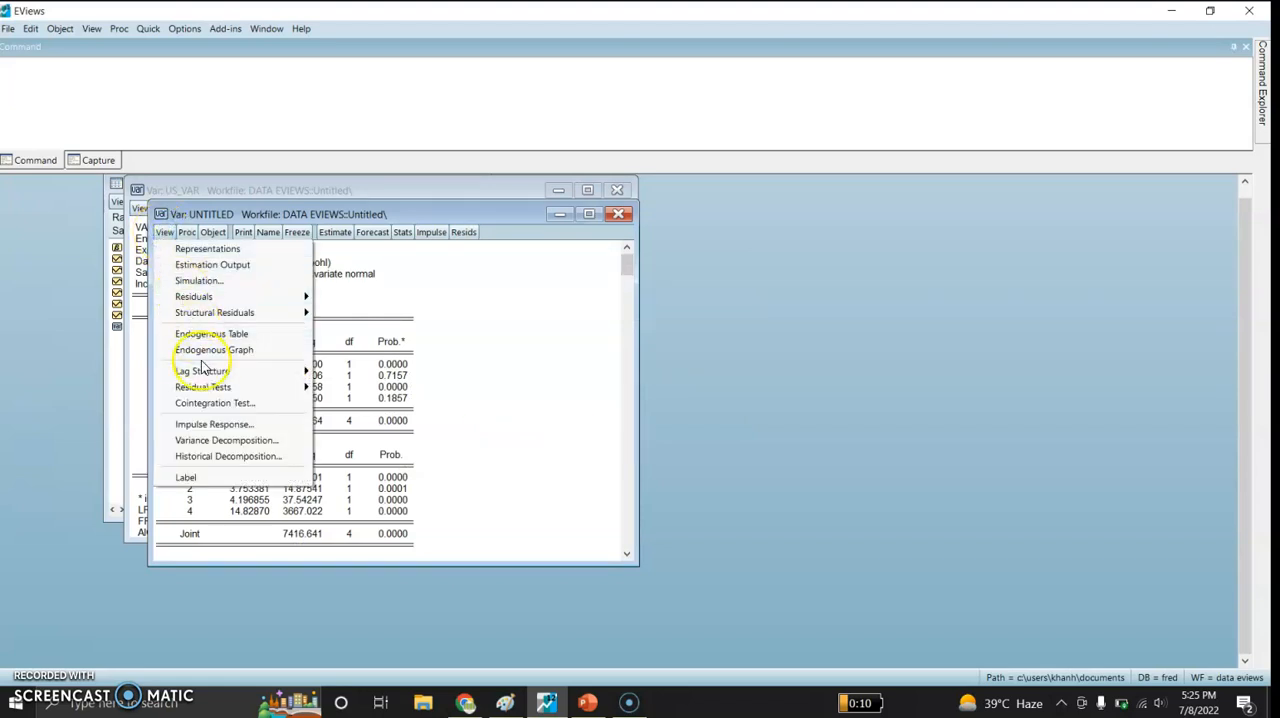
pyautogui.moveTo(240, 387)
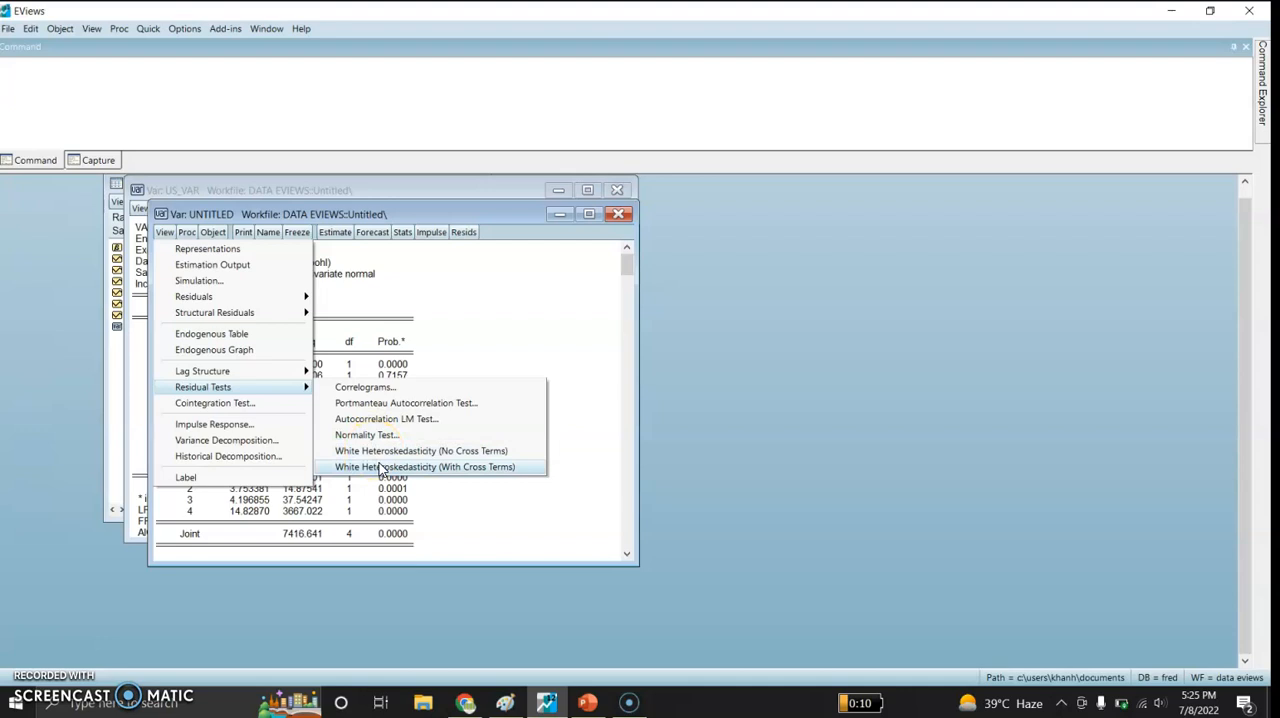
pyautogui.click(379, 466)
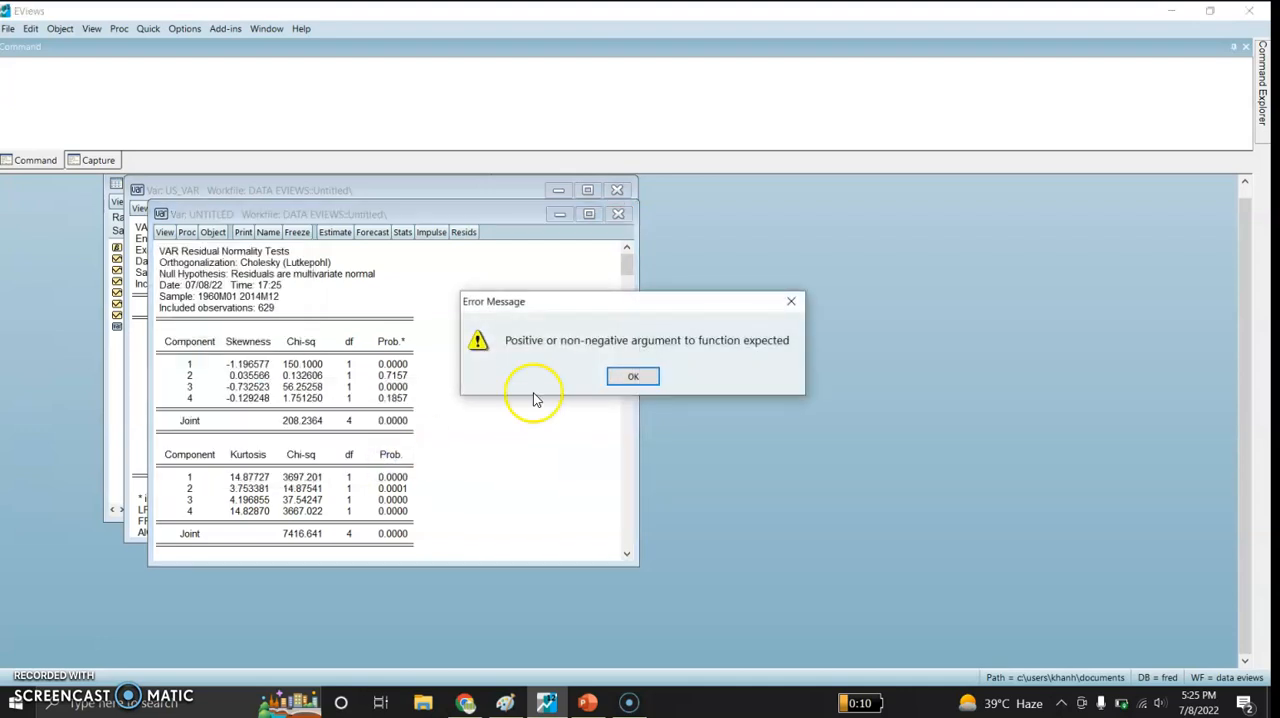
pyautogui.click(625, 375)
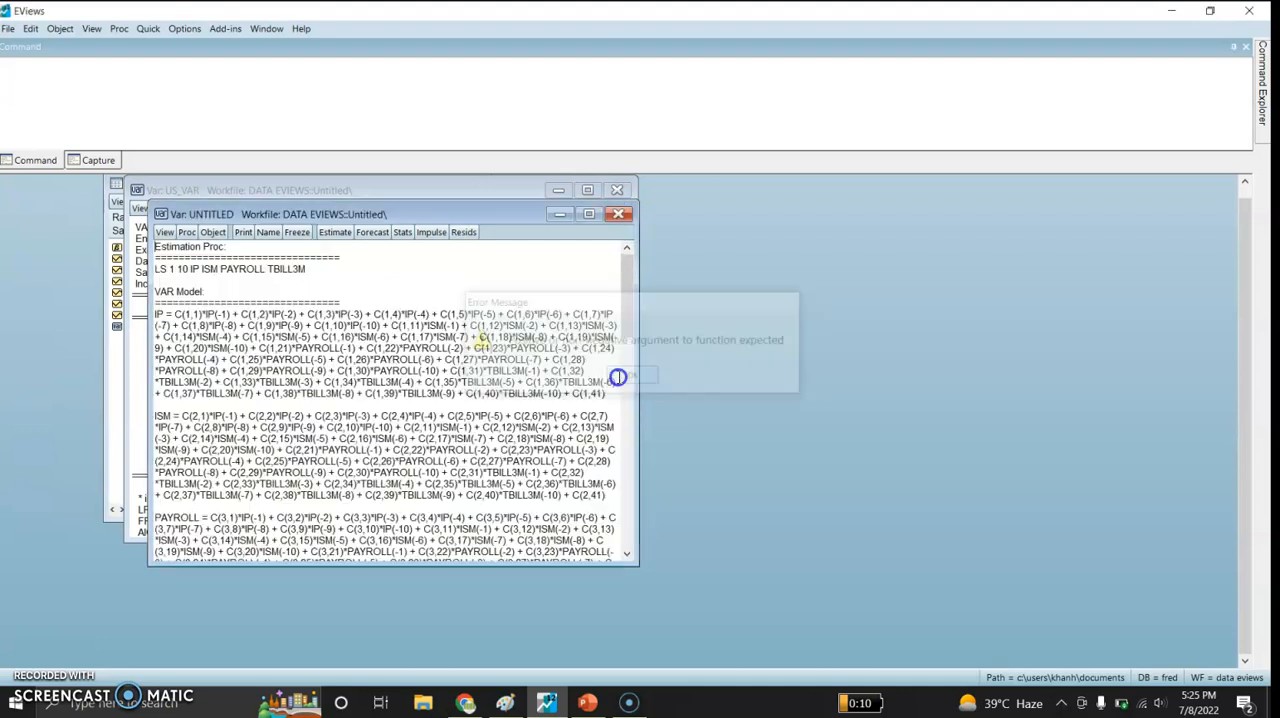
# - Return to the VAR's estimation output and run the White heteroskedasticity test without cross terms on its residuals
pyautogui.click(163, 232)
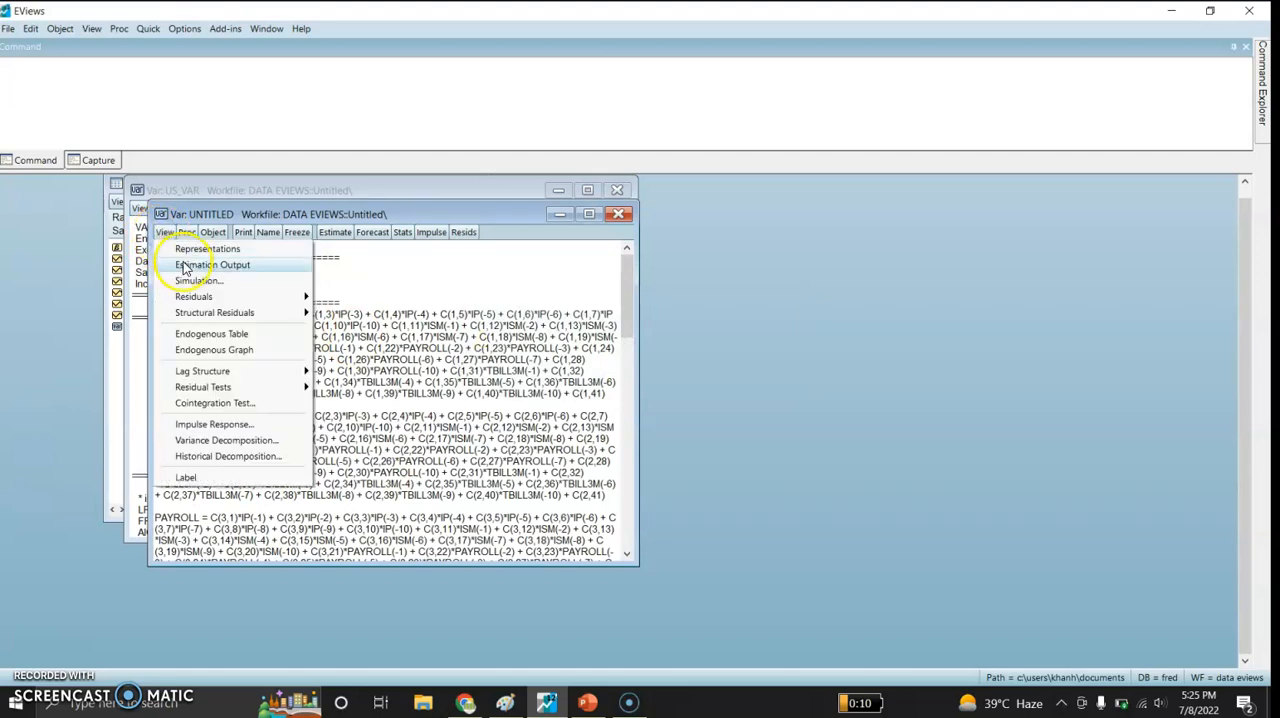
pyautogui.click(186, 267)
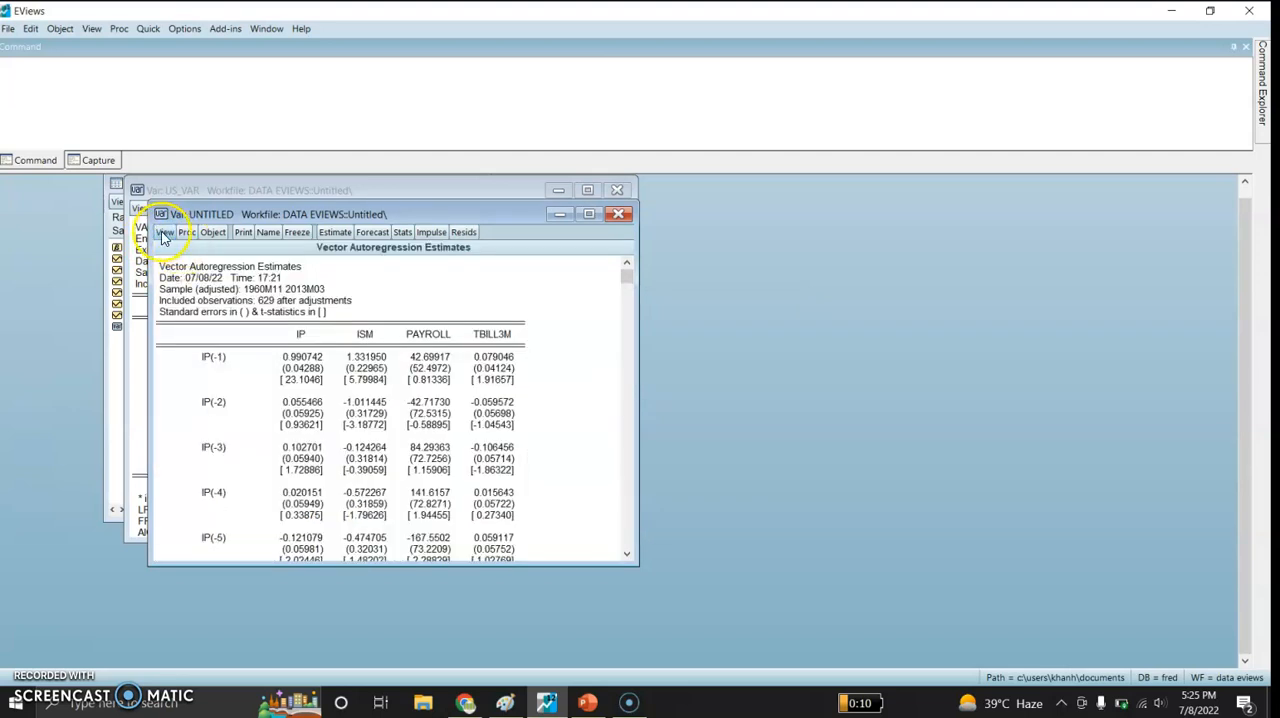
pyautogui.click(163, 233)
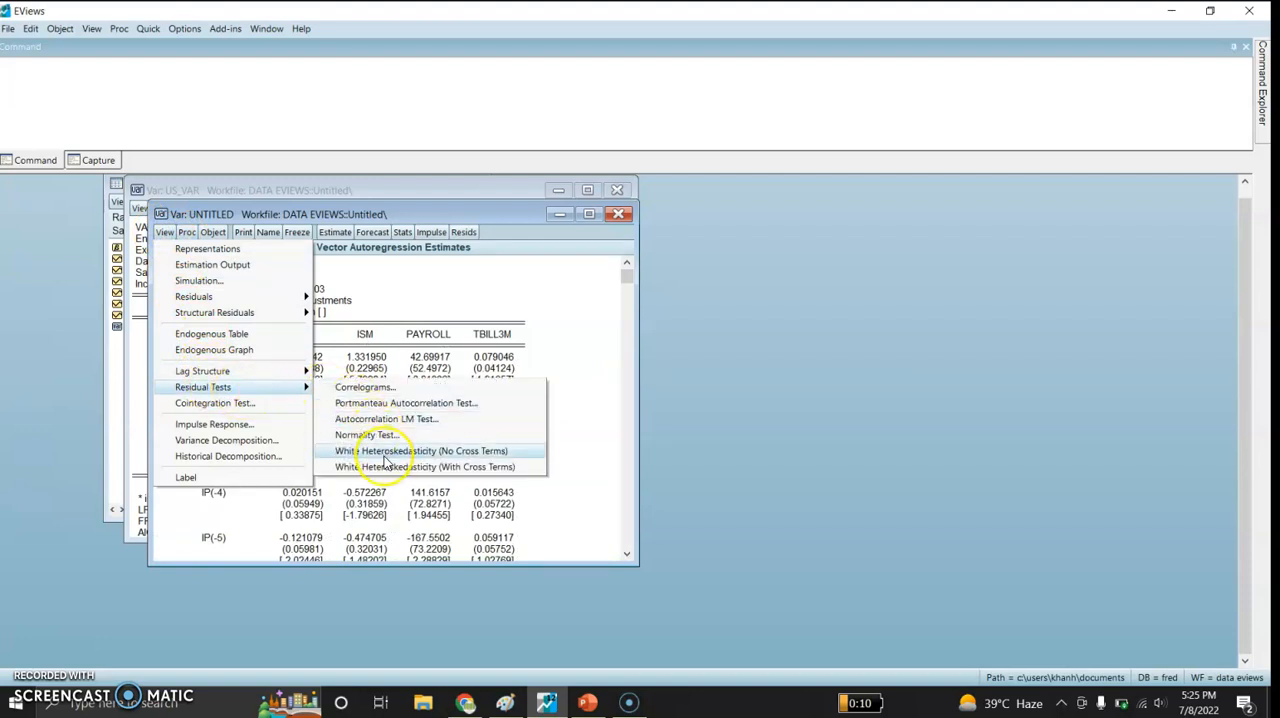
pyautogui.click(390, 452)
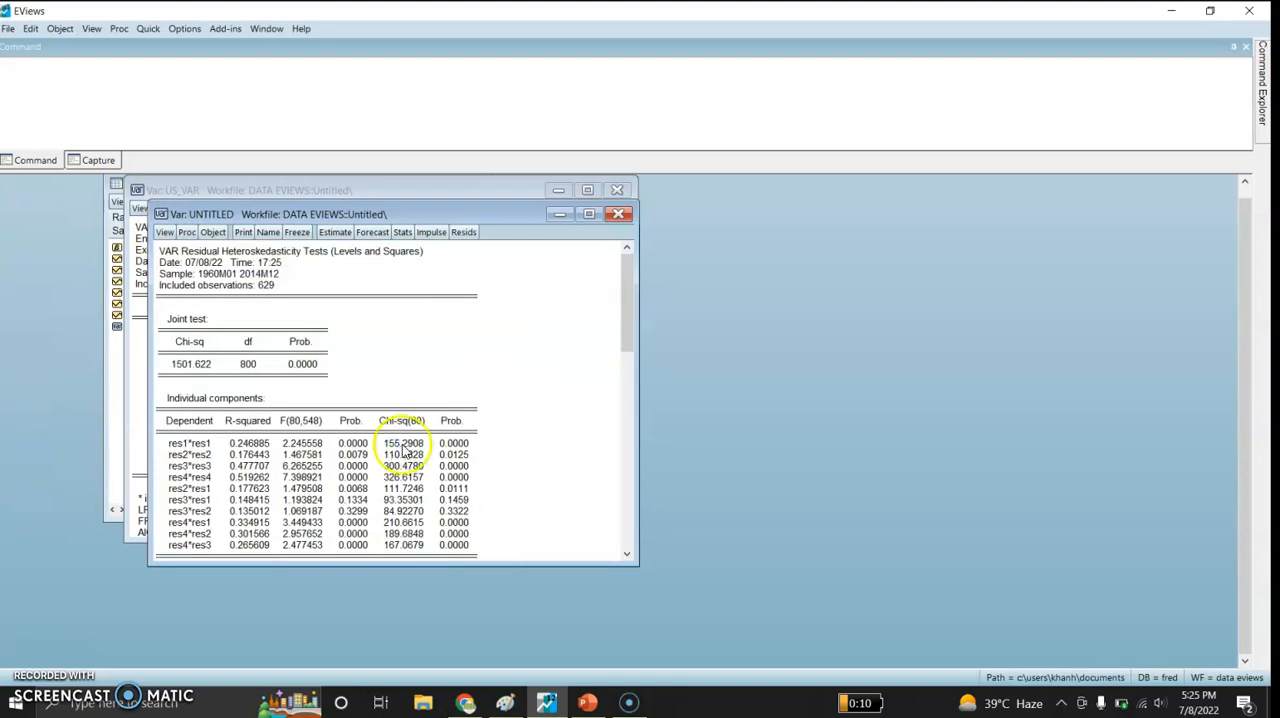
pyautogui.moveTo(625, 327)
pyautogui.mouseDown()
pyautogui.moveTo(621, 542)
pyautogui.moveTo(601, 337)
pyautogui.mouseUp()
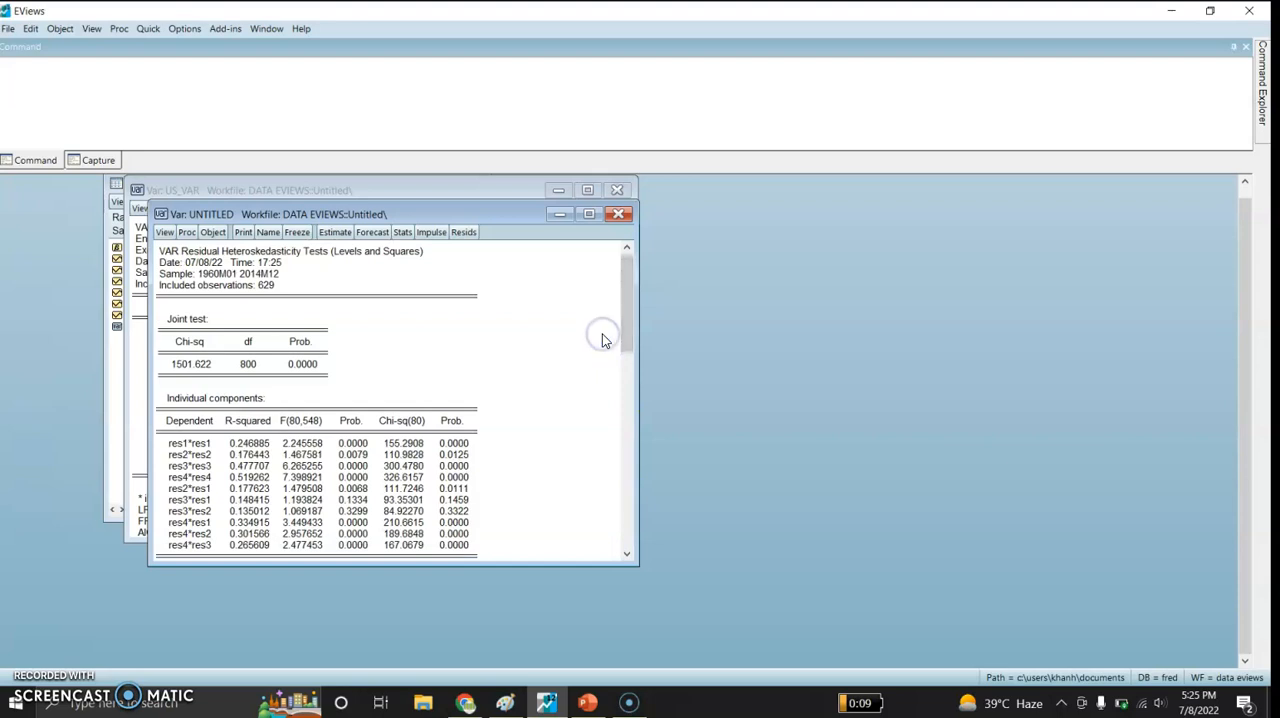
# - Bring the US_VAR window and the DATA EVIEWS workfile window to the front
pyautogui.click(138, 407)
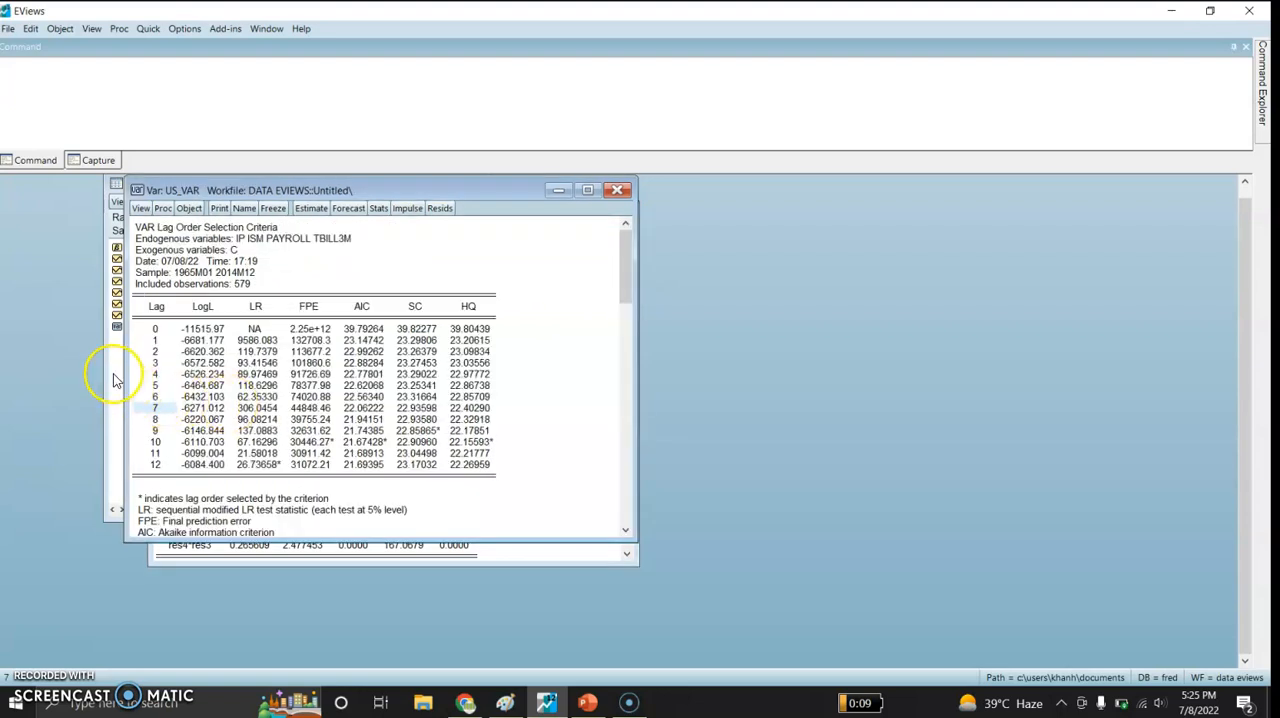
pyautogui.click(114, 374)
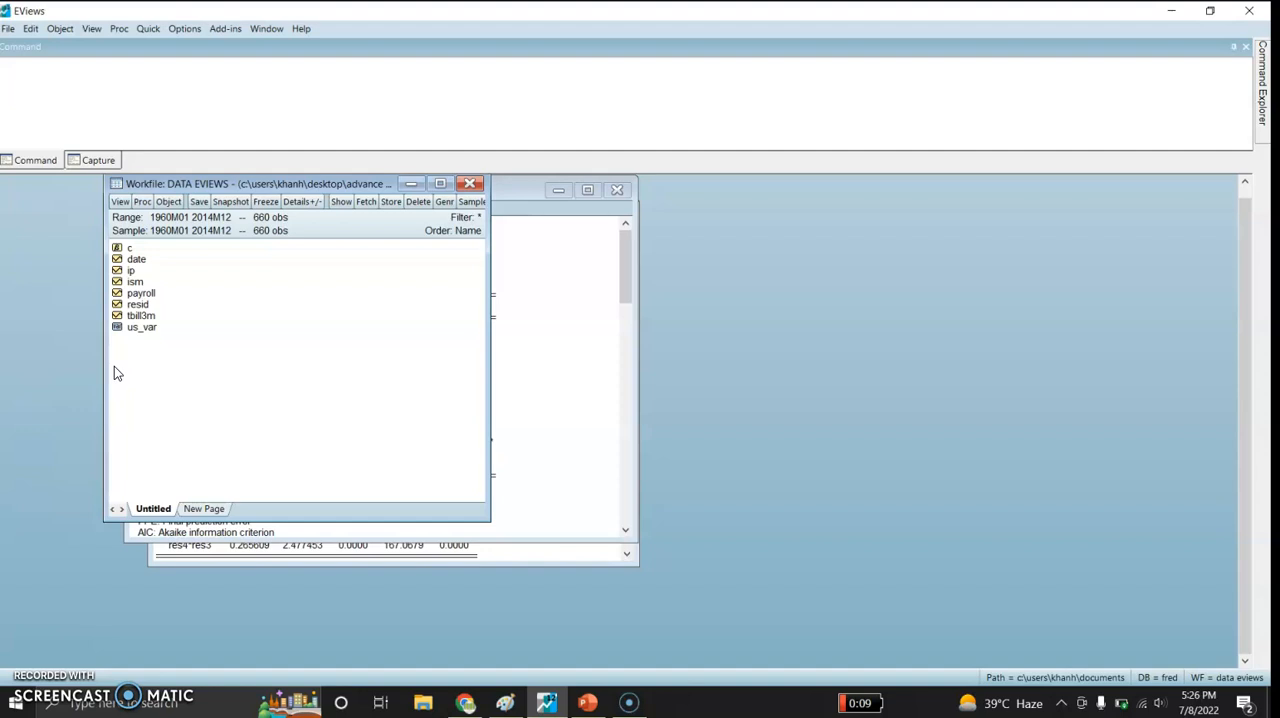
pyautogui.click(175, 366)
# - Switch to the PowerPoint presentation and start the slide show from slide 2
pyautogui.click(587, 703)
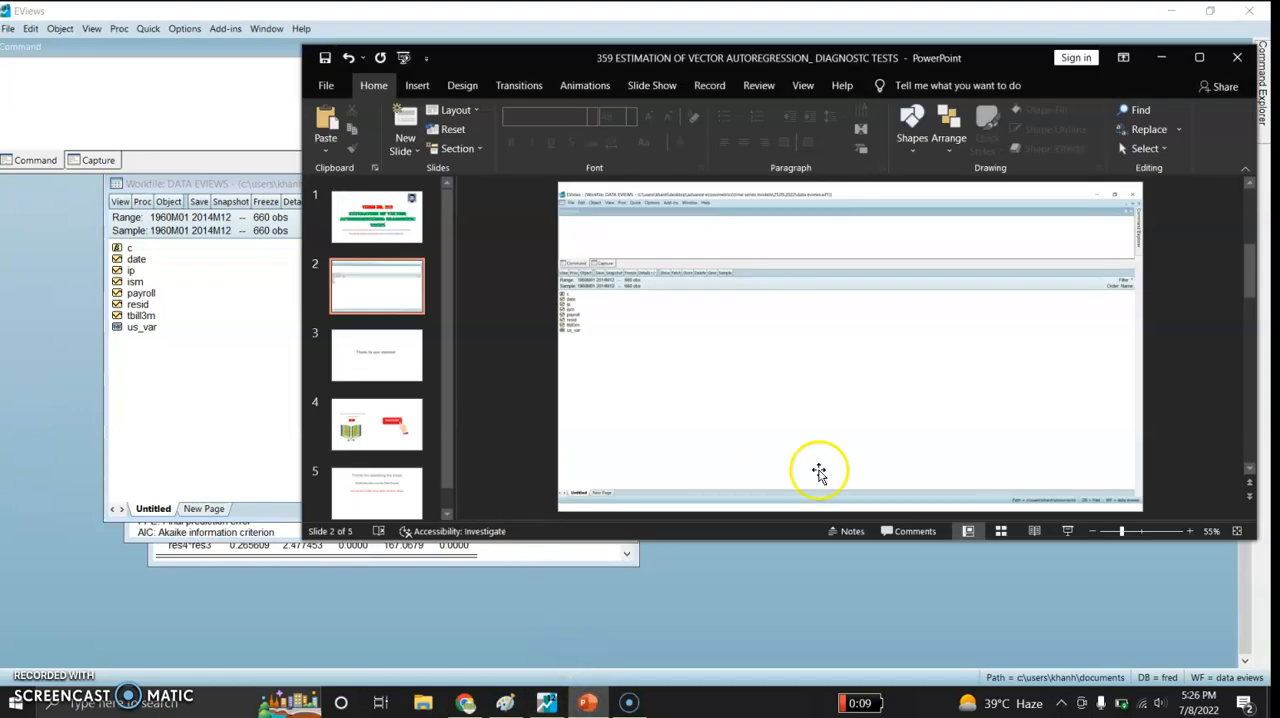
pyautogui.click(1067, 531)
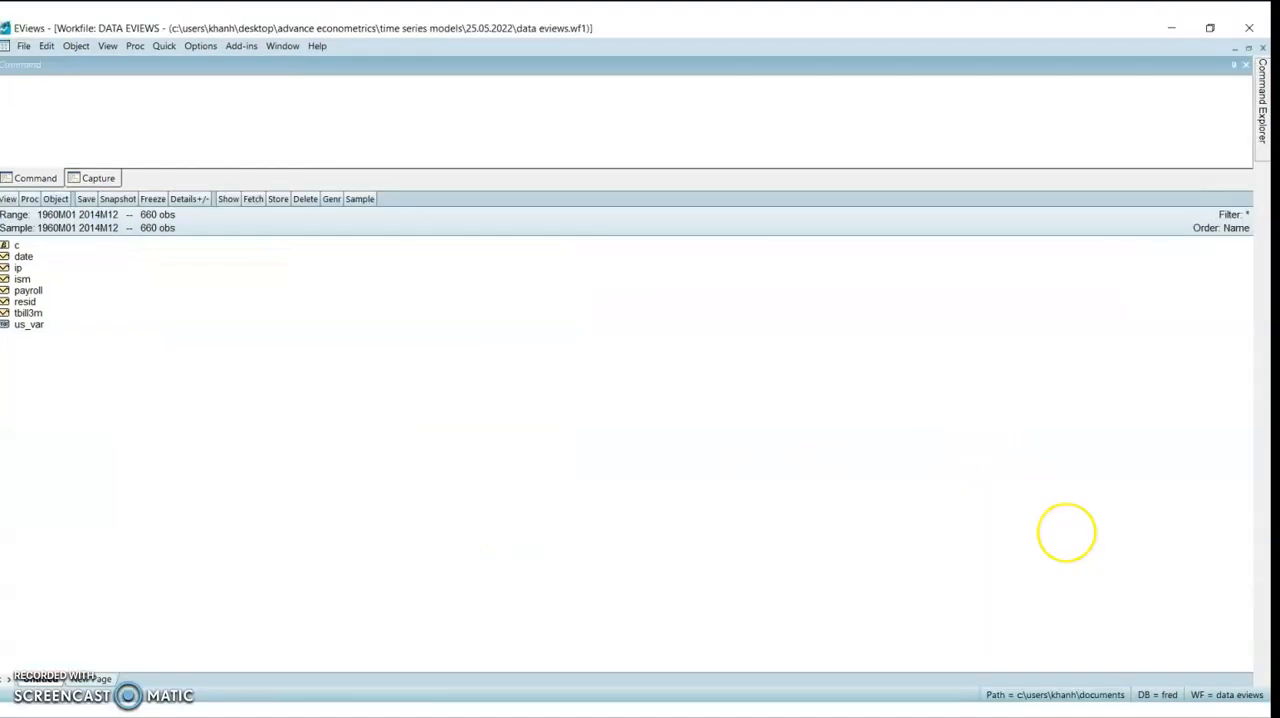